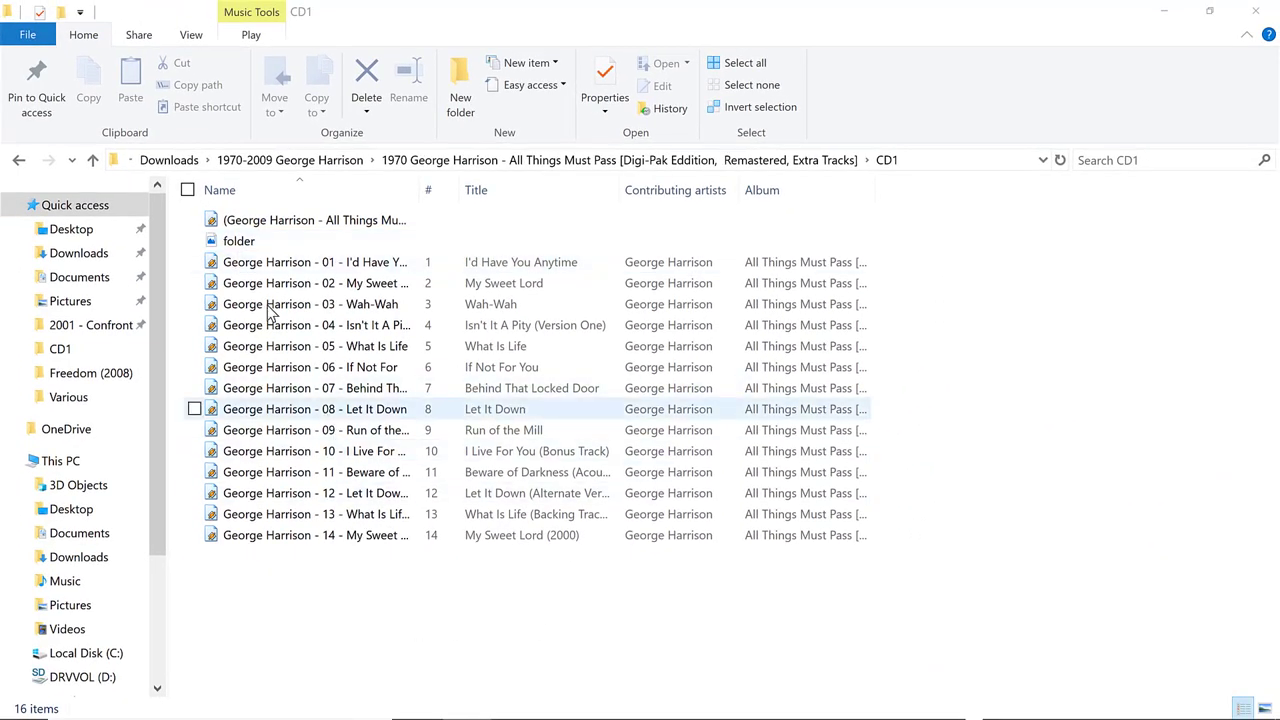
Step: Load the All Things Must Pass [2 CD] playlist file into the media player and widen the file list's Name column
click(276, 225)
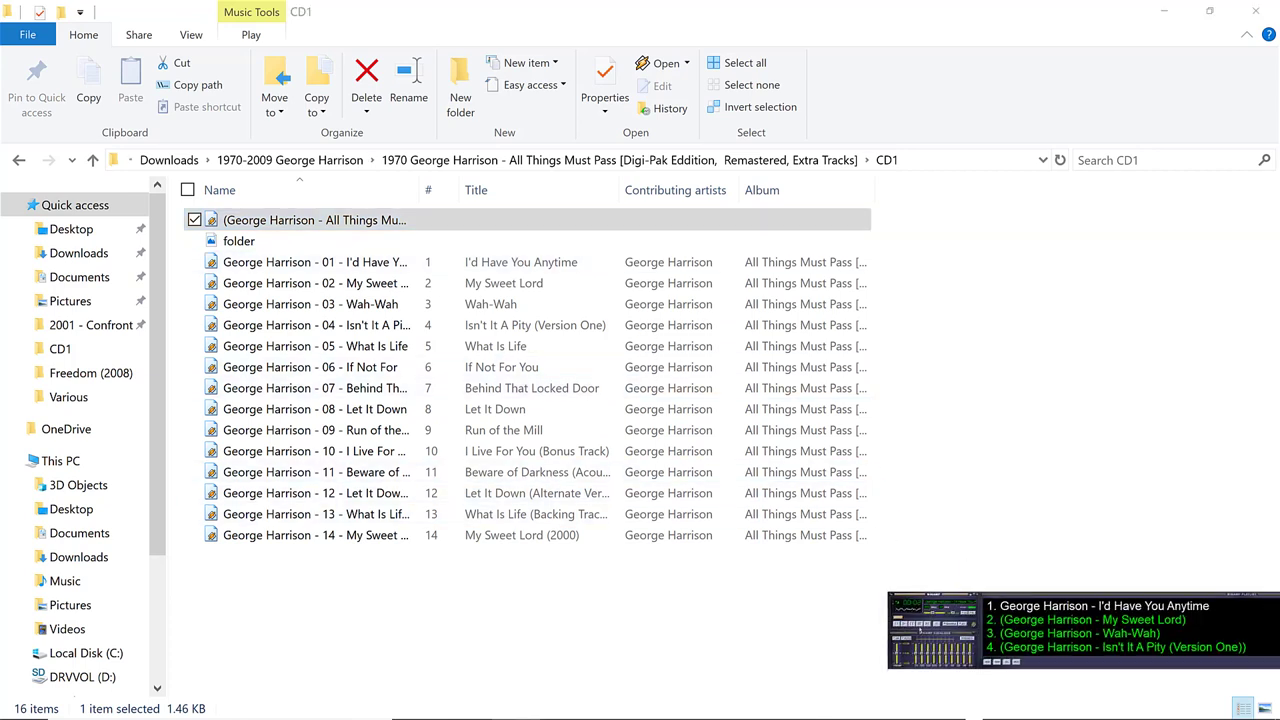
click(920, 628)
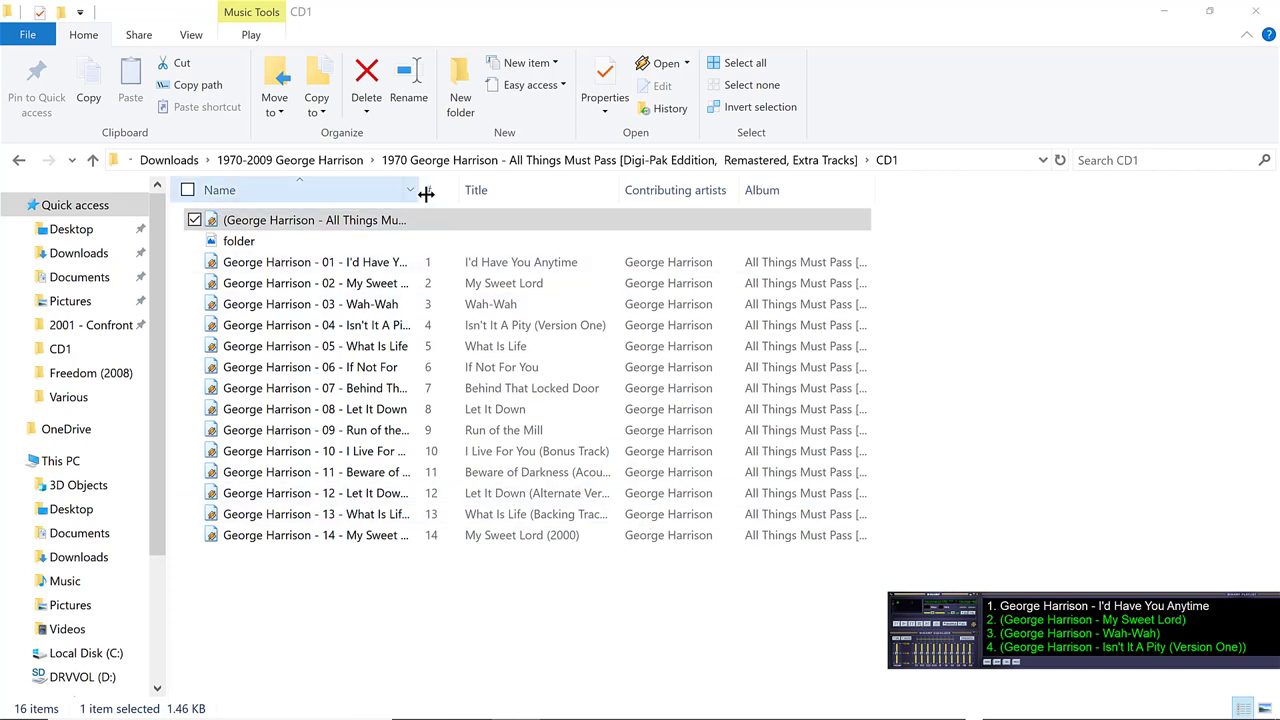
drag(425, 190, 615, 199)
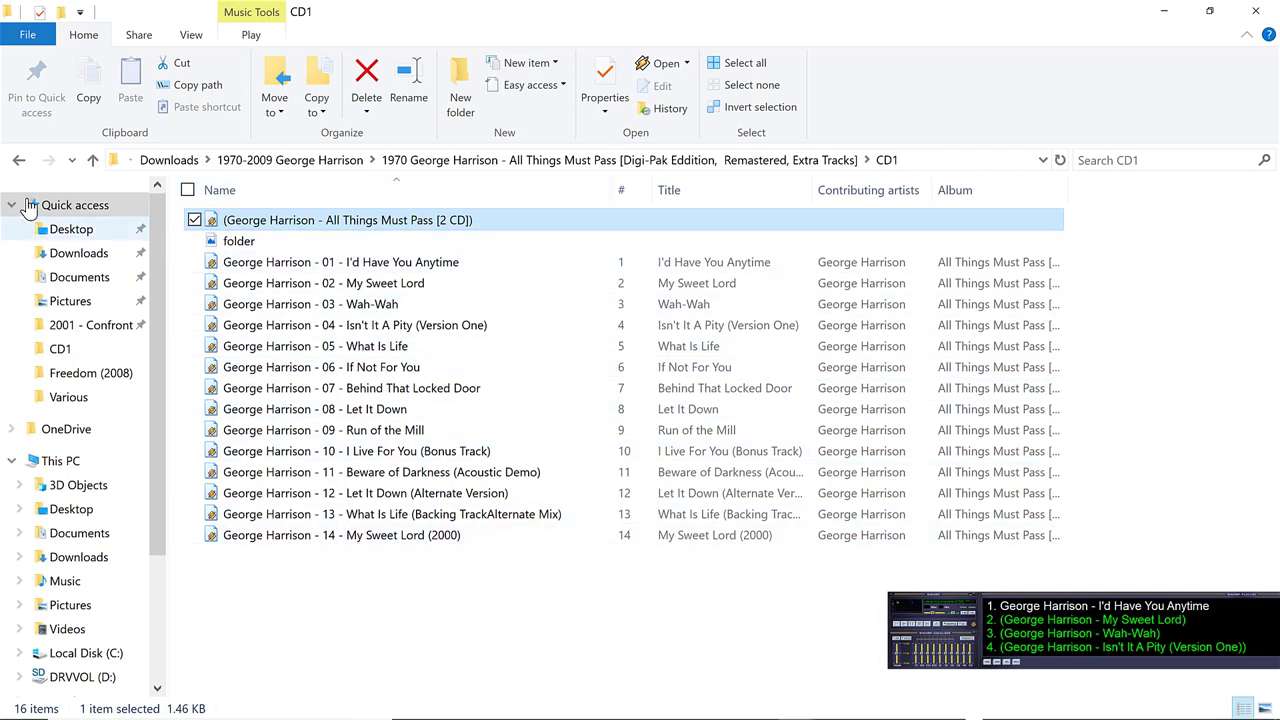
Step: Open the CD1 folder of the 1971 The Concert For Bangla Desh album and widen its Name column to read the file names
click(19, 162)
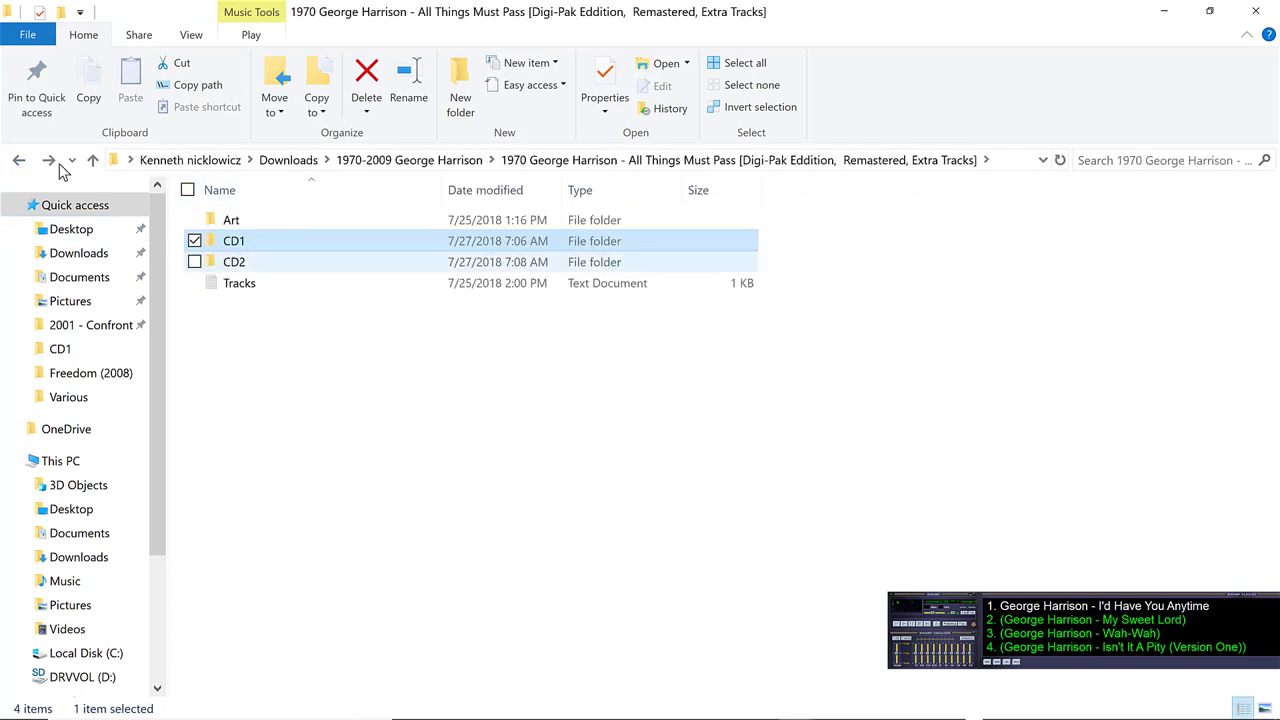
click(17, 161)
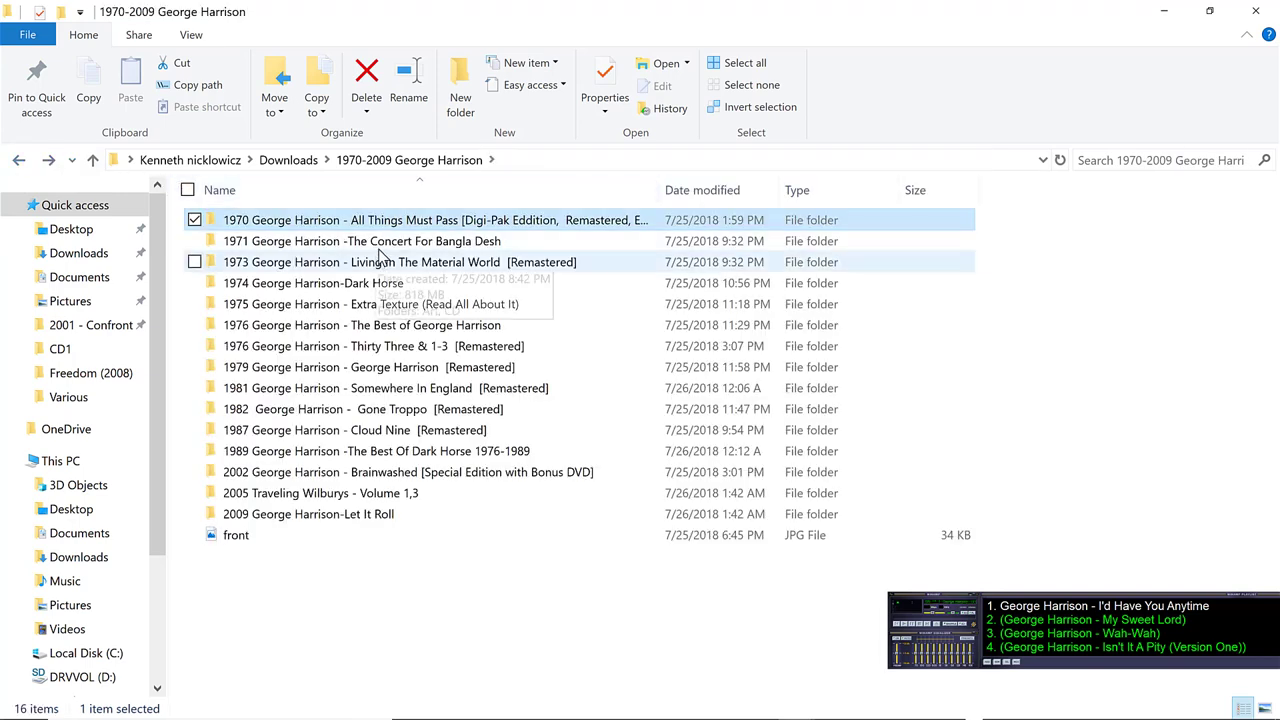
double_click(376, 245)
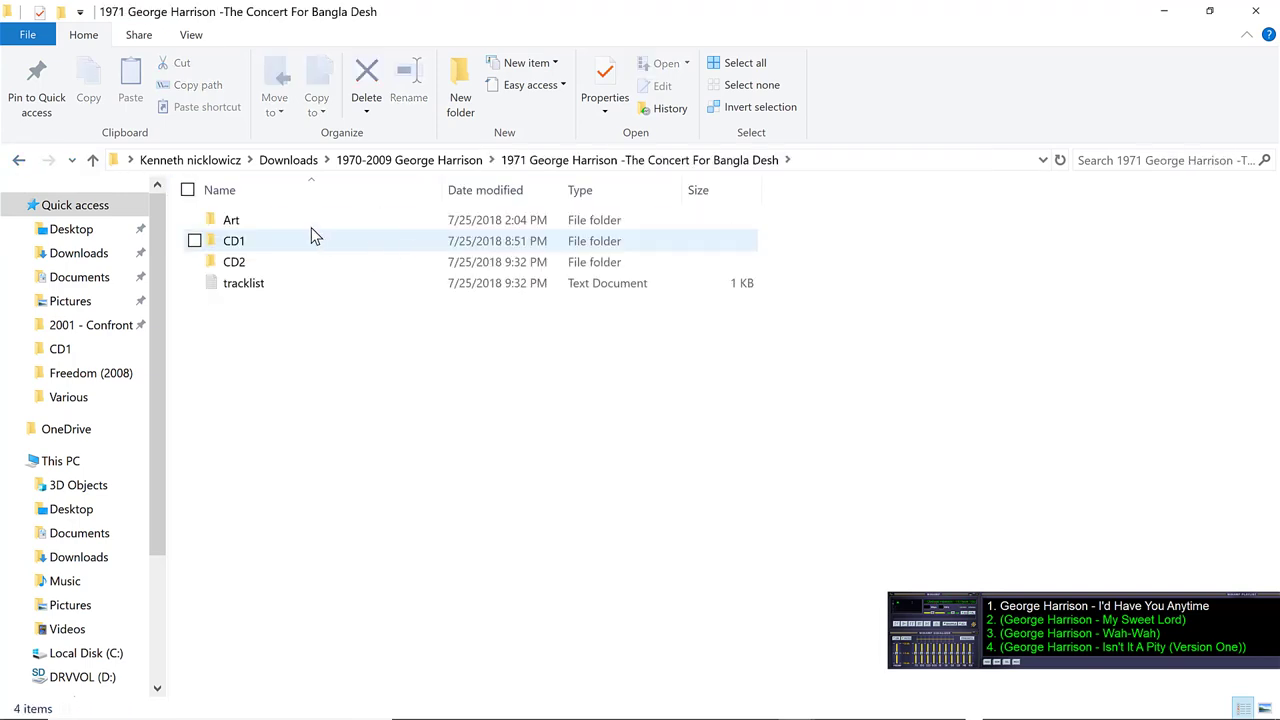
double_click(256, 241)
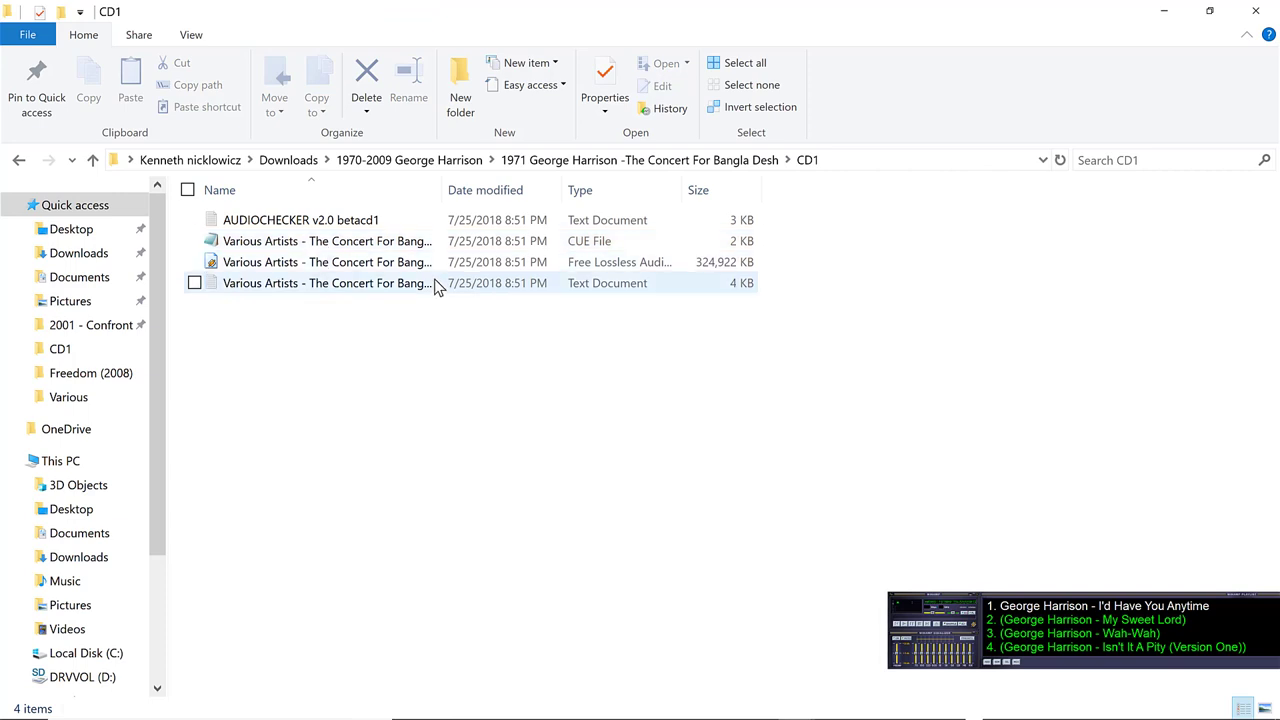
double_click(444, 190)
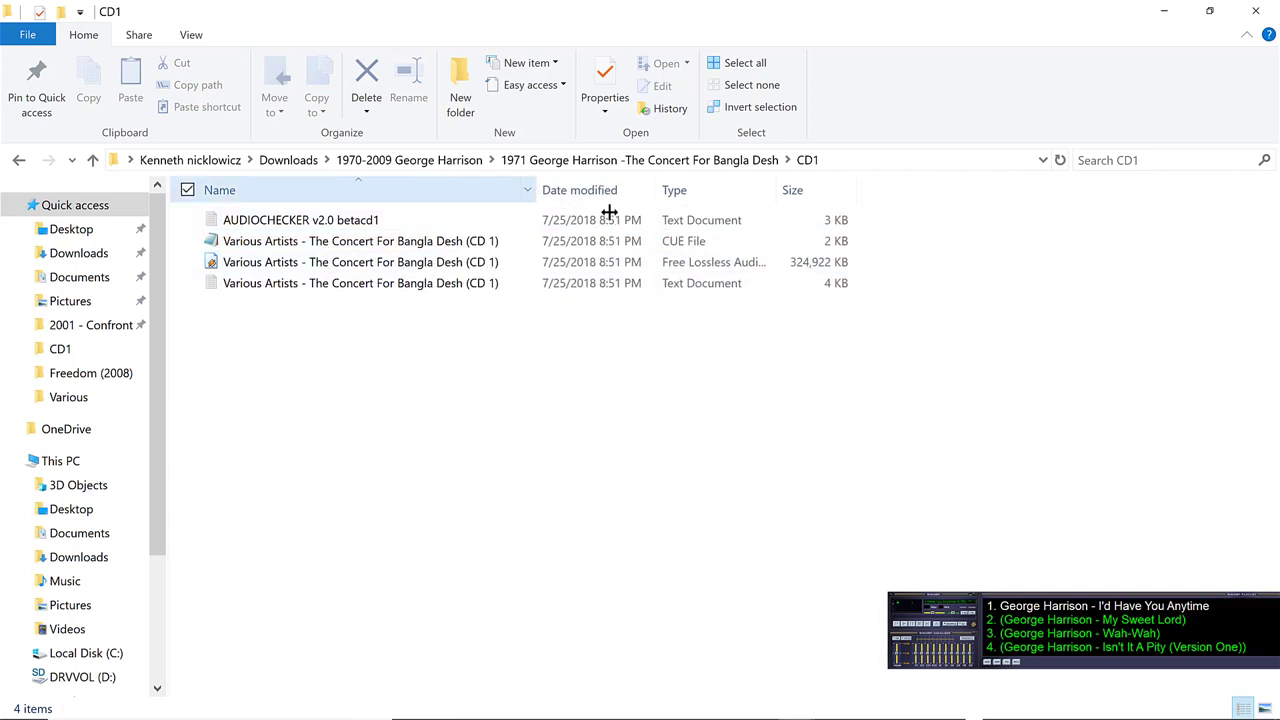
drag(609, 212, 611, 222)
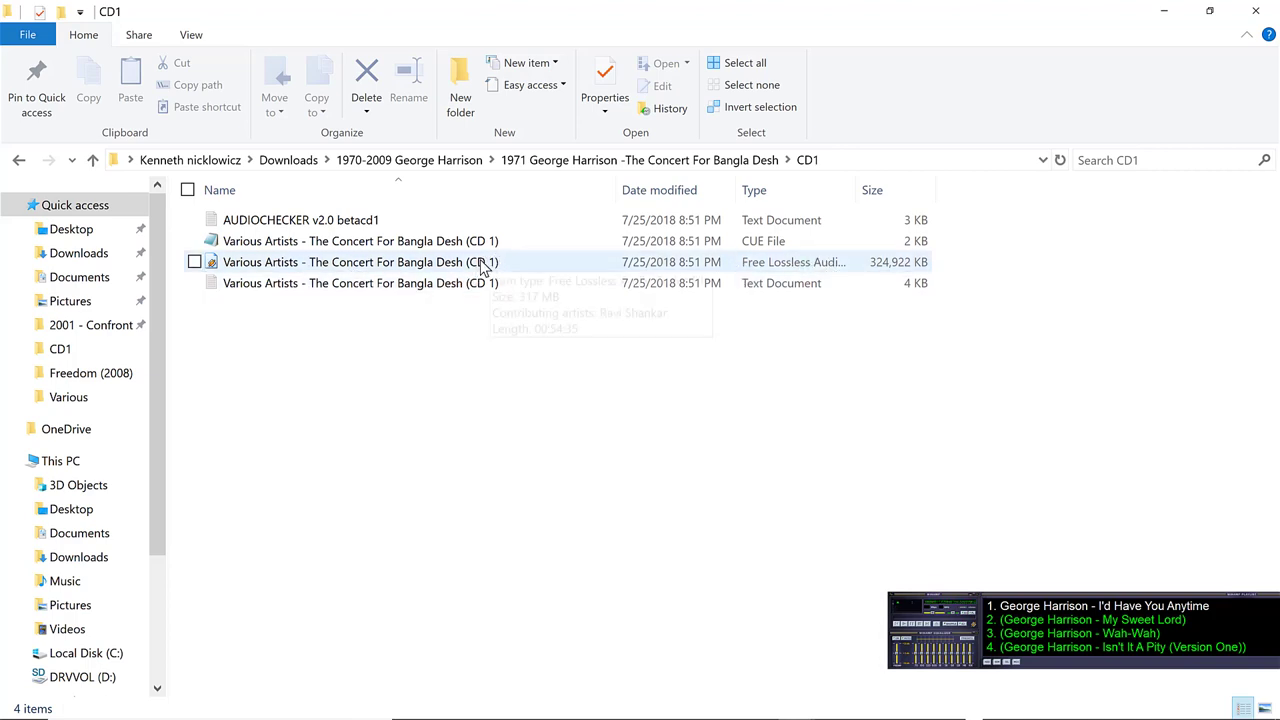
Step: Open the CD folder of the 1973 Living In The Material World album and select the Monkey's Audio file
click(17, 166)
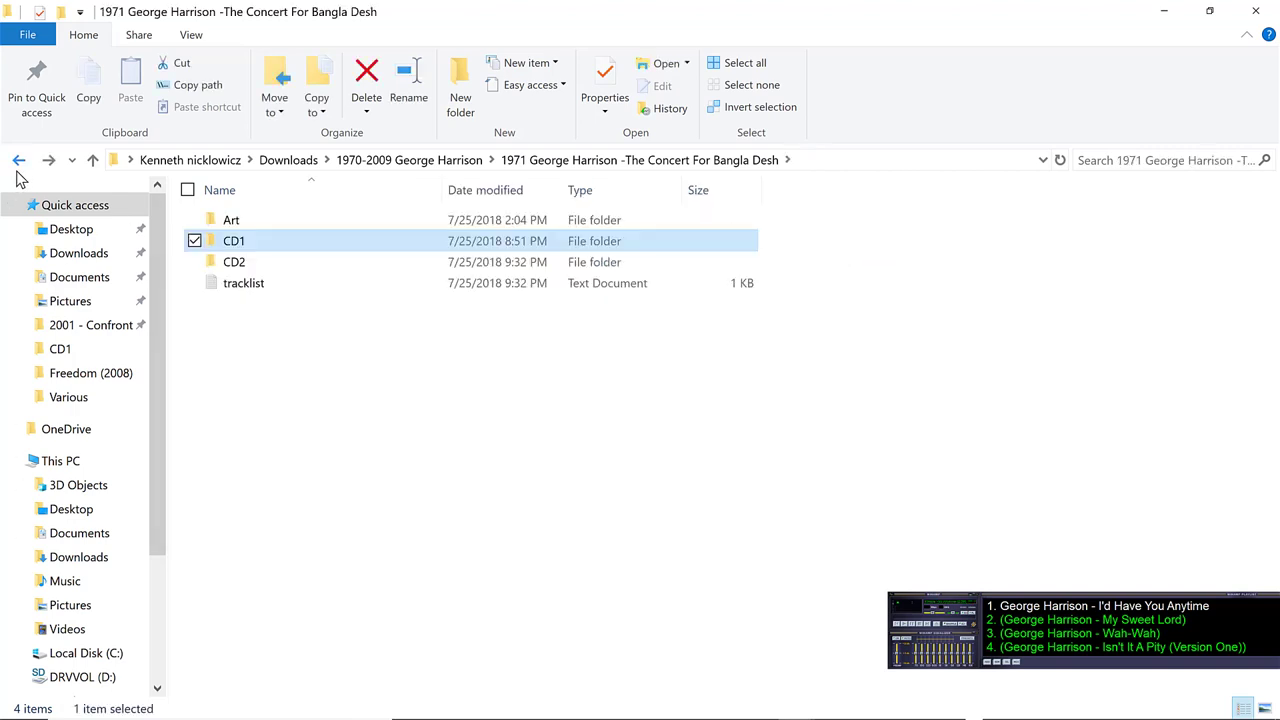
click(17, 168)
double_click(417, 268)
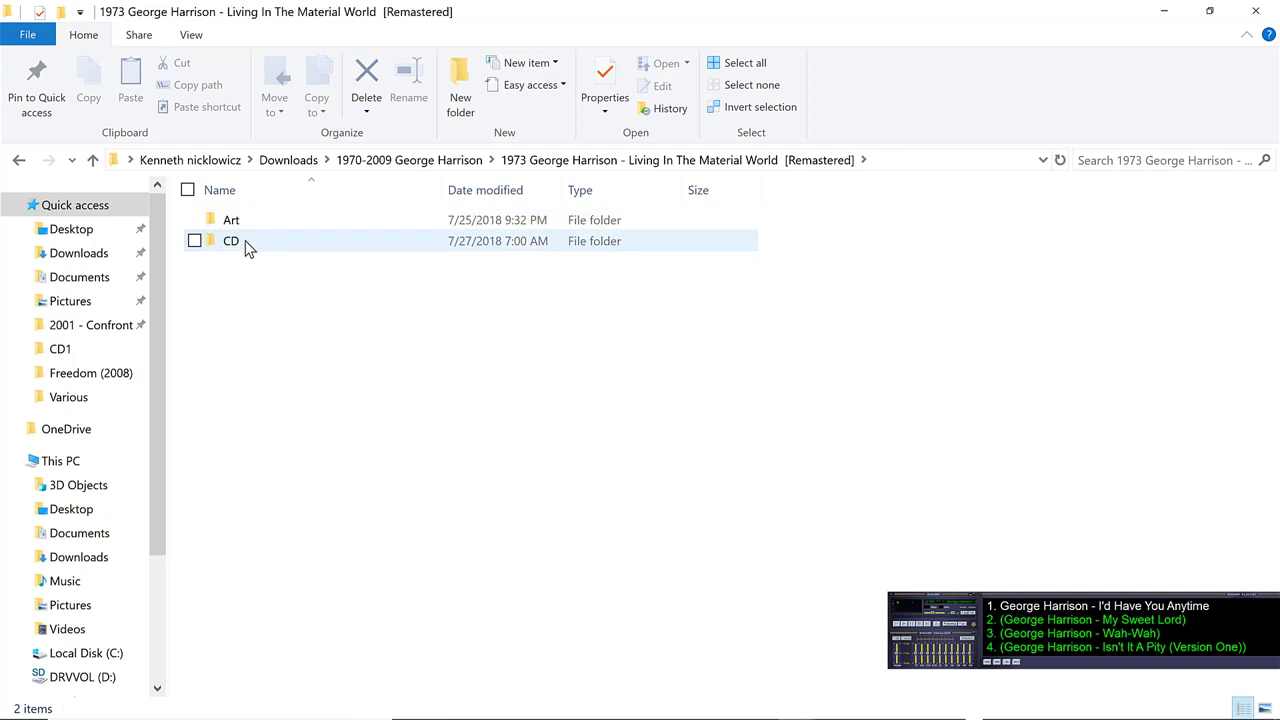
double_click(249, 246)
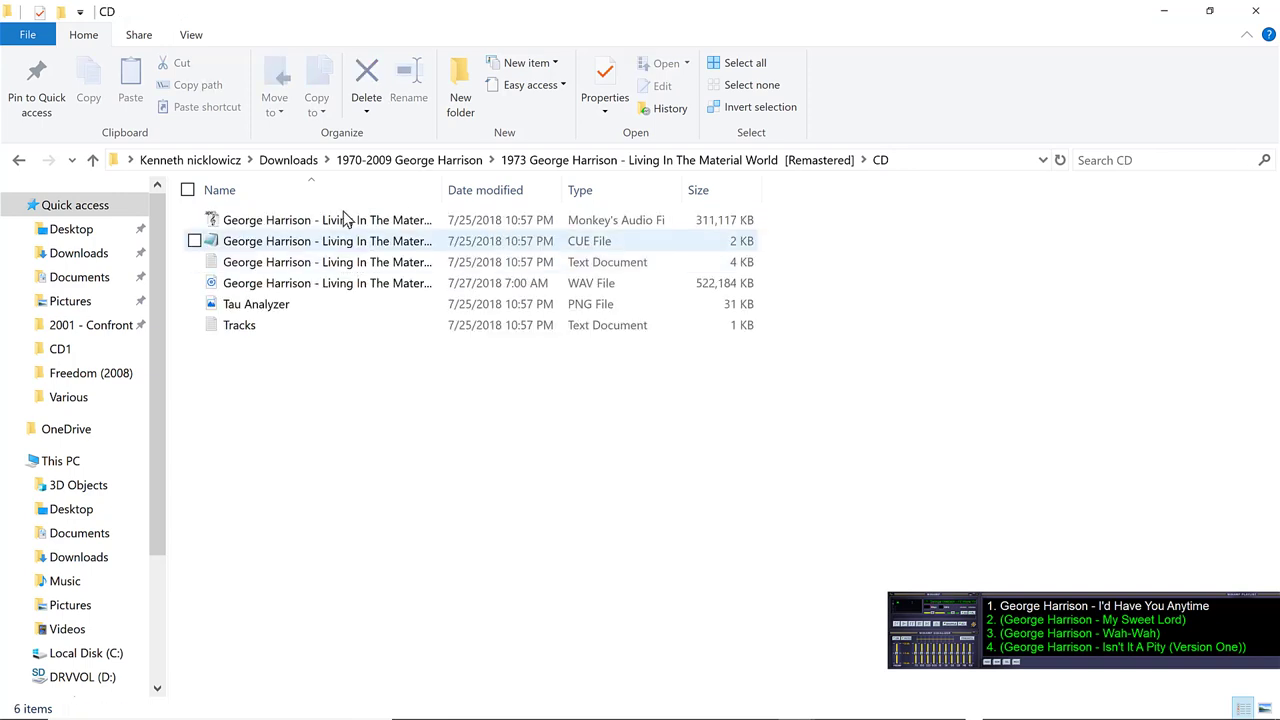
click(285, 220)
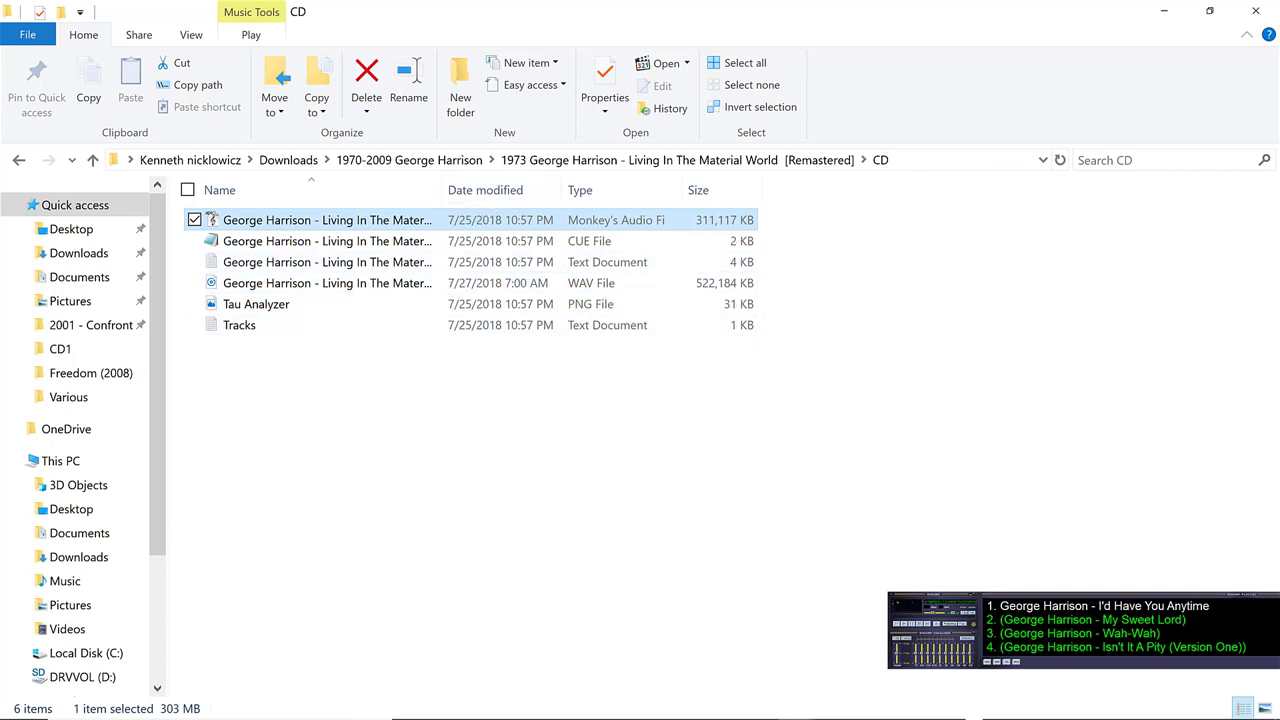
Step: Bring up Monkey's Audio and fre:ac to view both converters, and close fre:ac
mouse_move(707, 683)
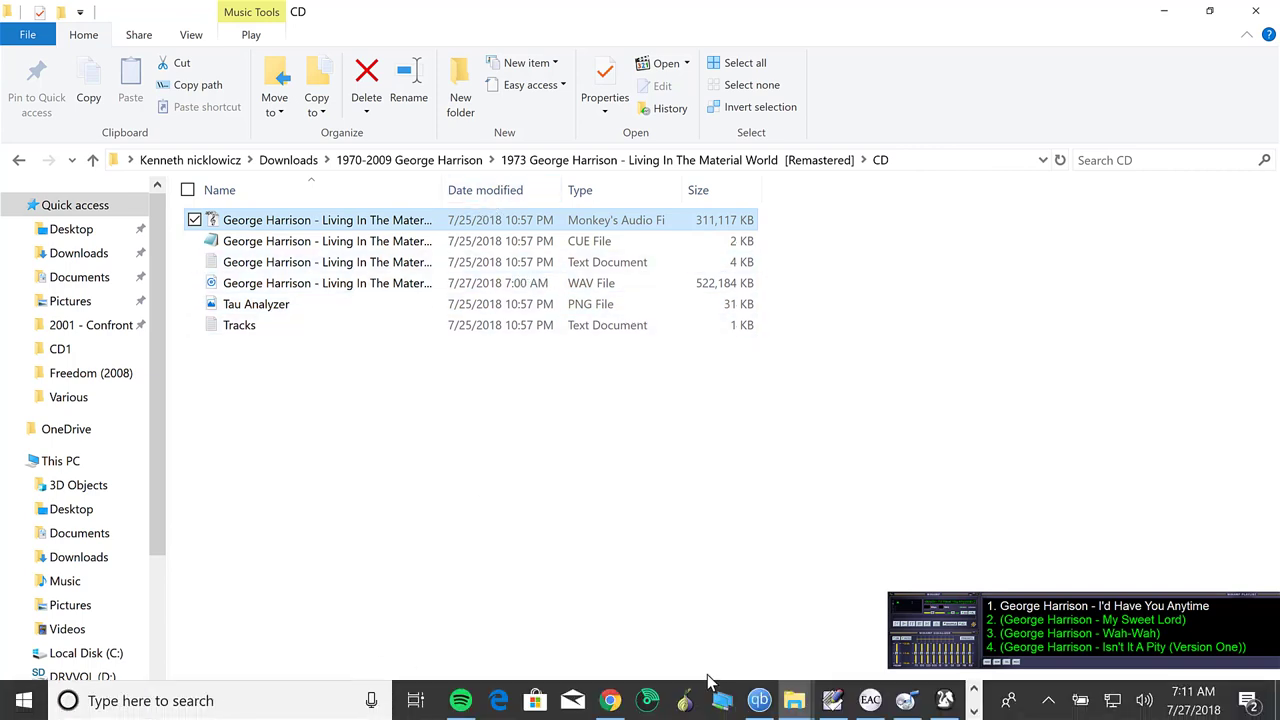
click(944, 702)
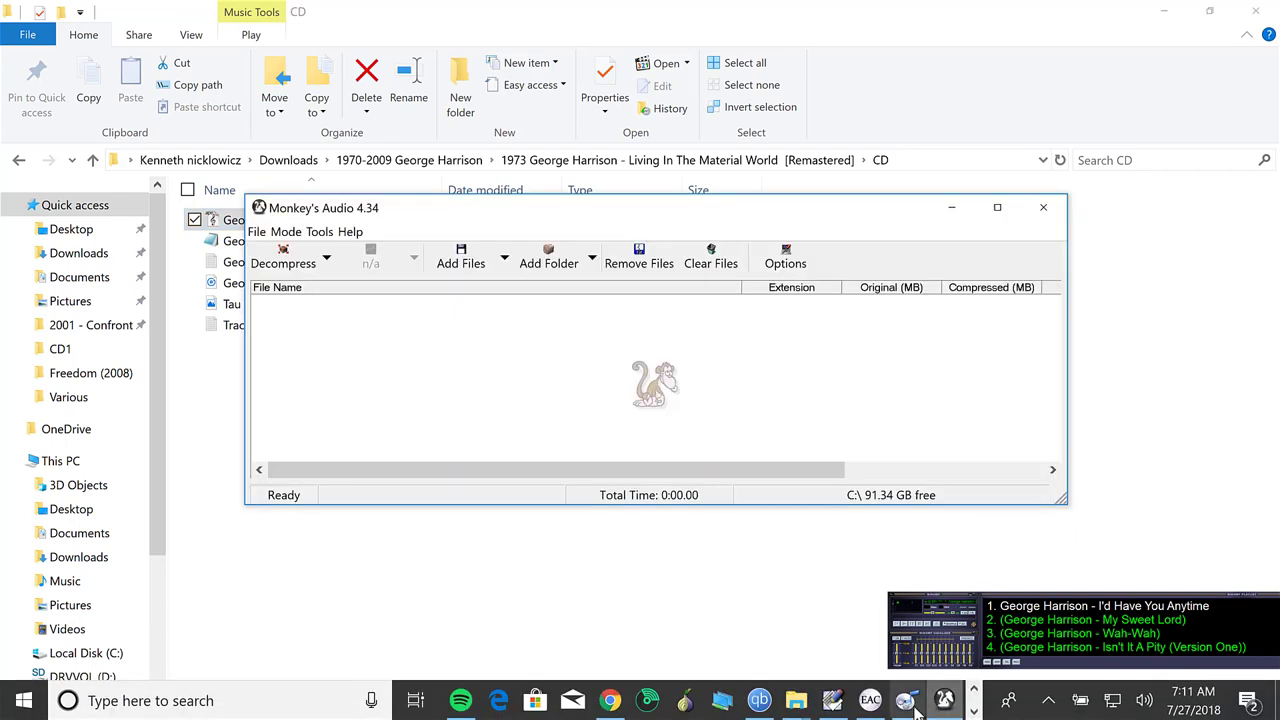
click(907, 702)
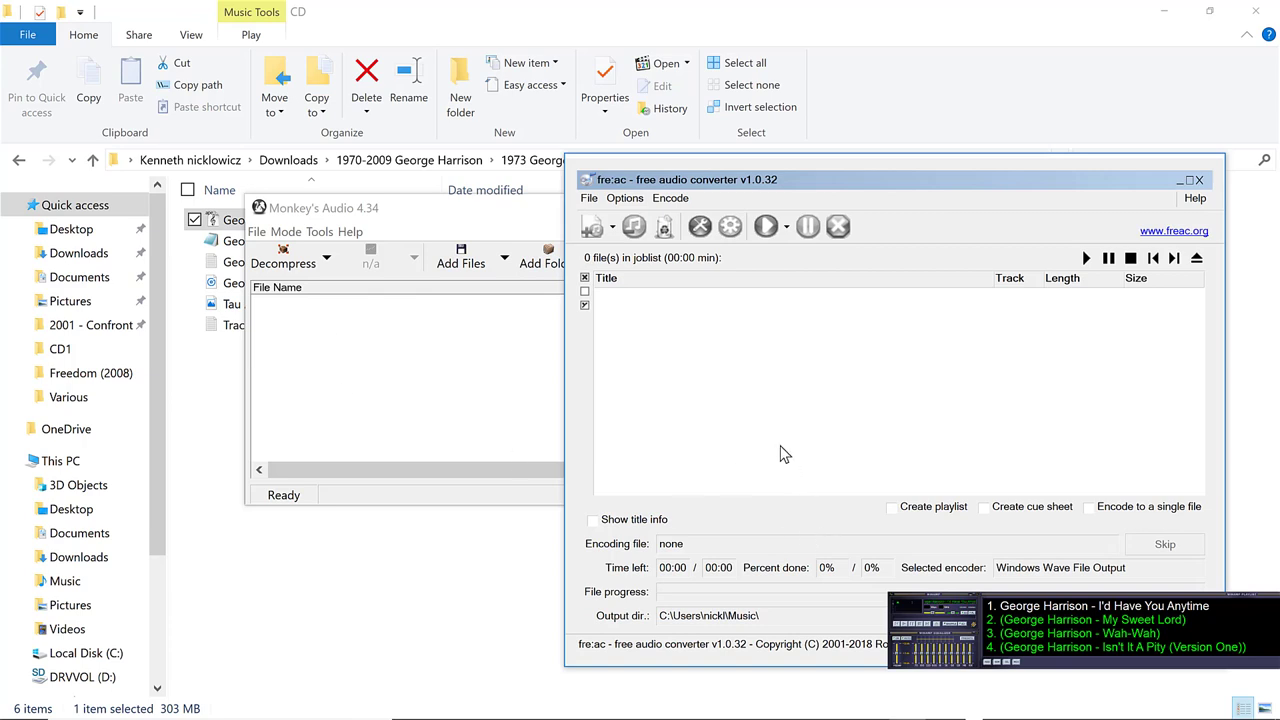
mouse_move(858, 708)
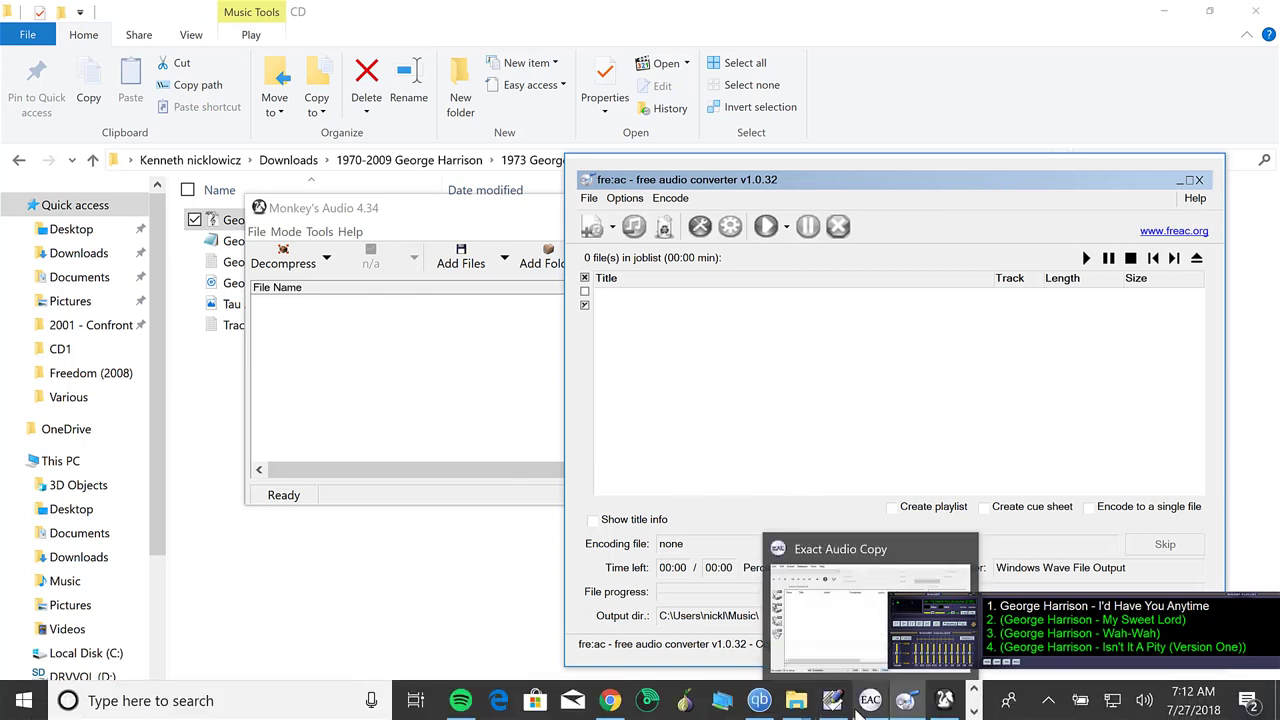
click(1198, 180)
Step: Add the Living In The Material World .ape file to the Monkey's Audio list and view the available processing modes
drag(437, 203, 645, 279)
click(447, 224)
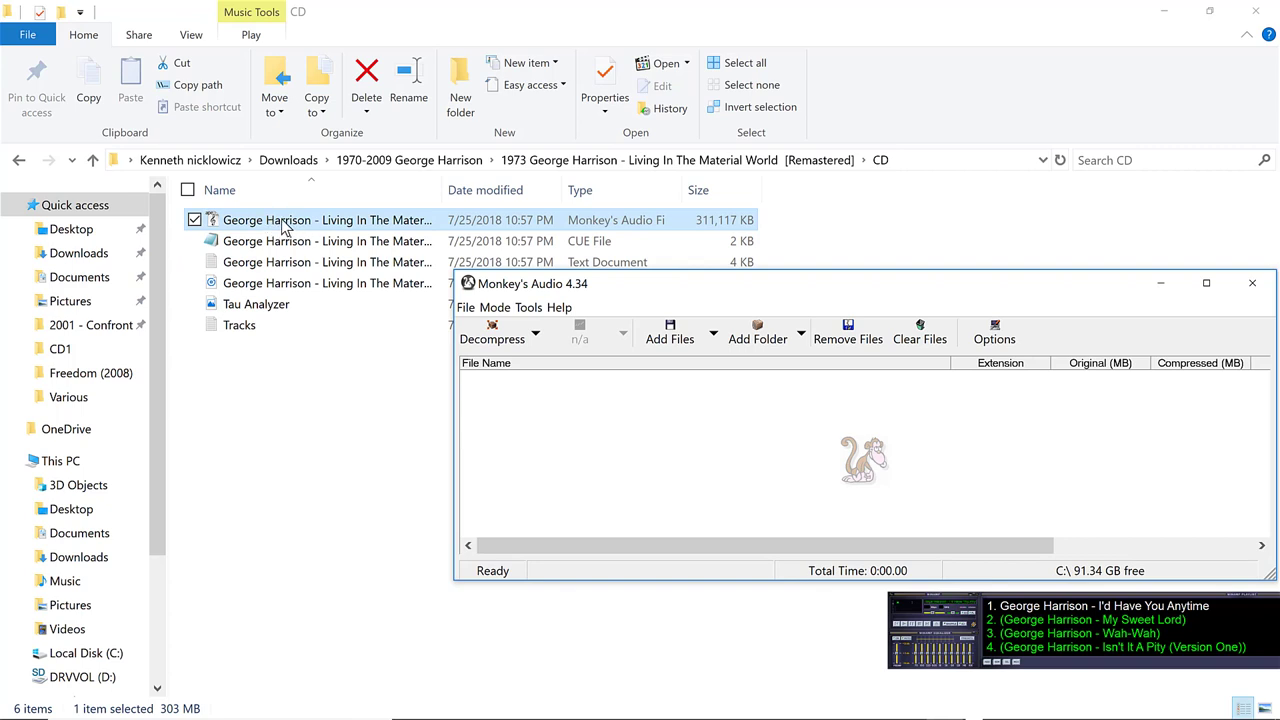
drag(285, 226, 609, 412)
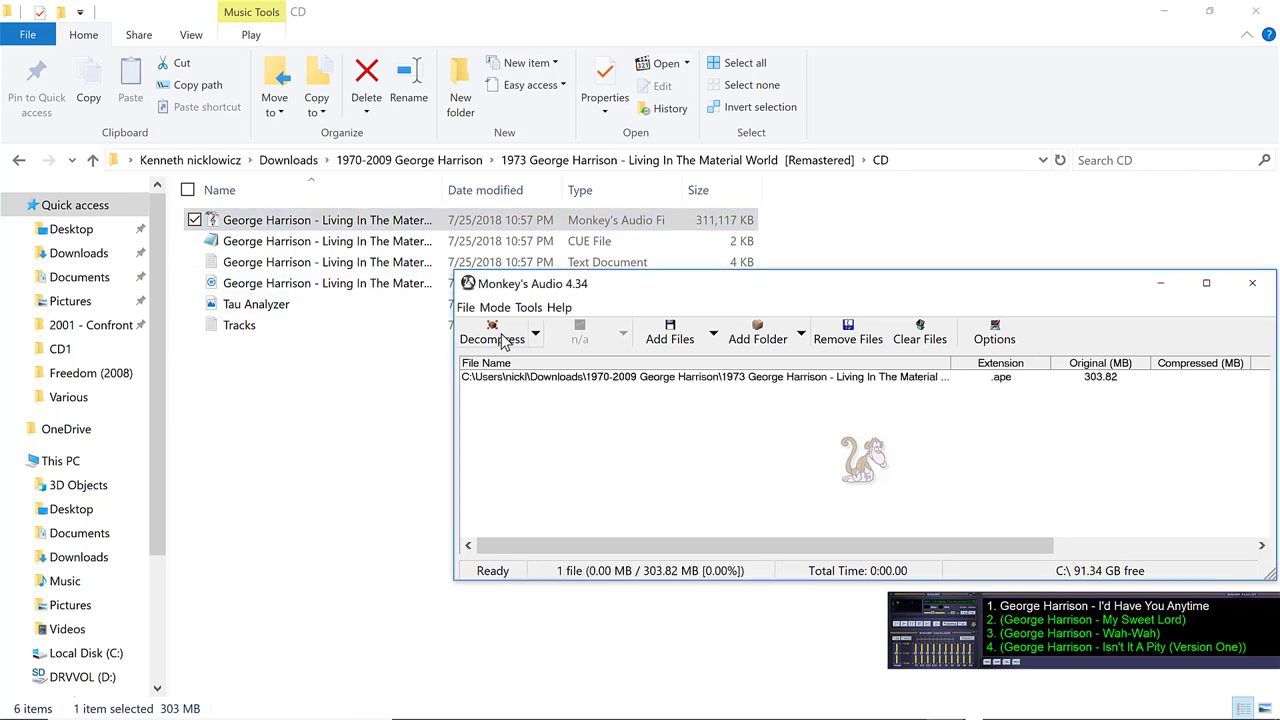
click(536, 336)
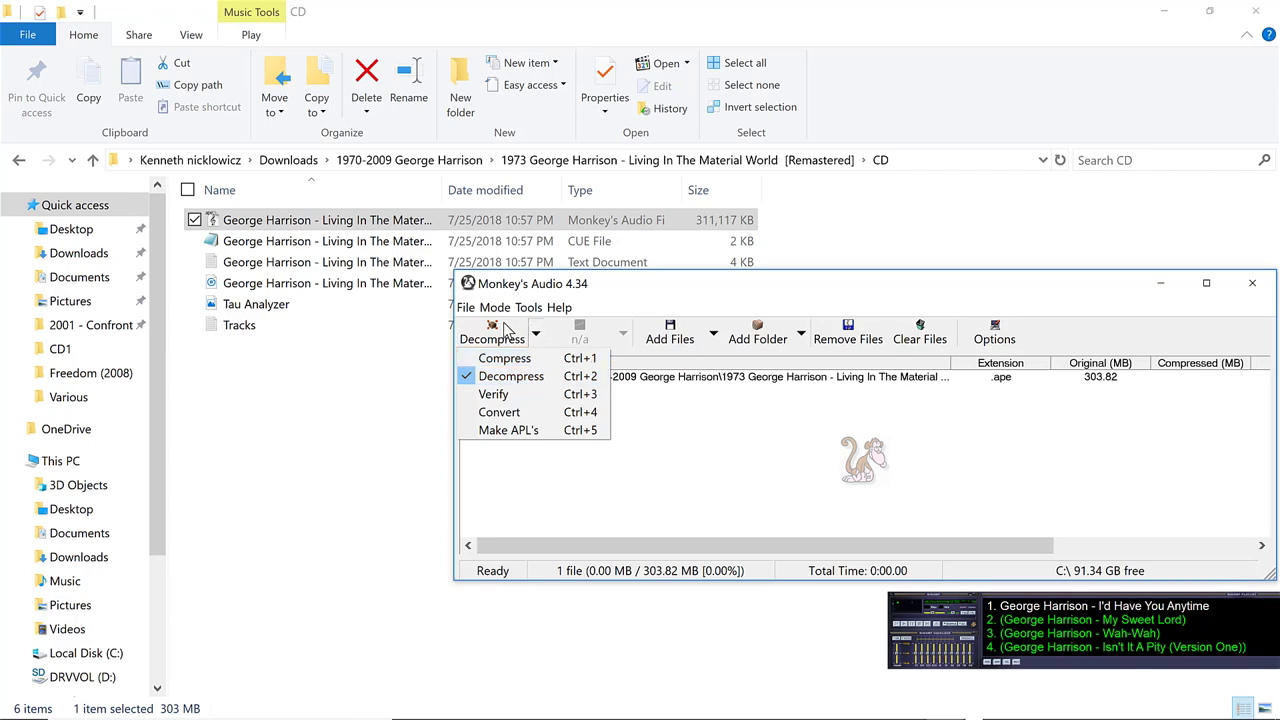
click(628, 424)
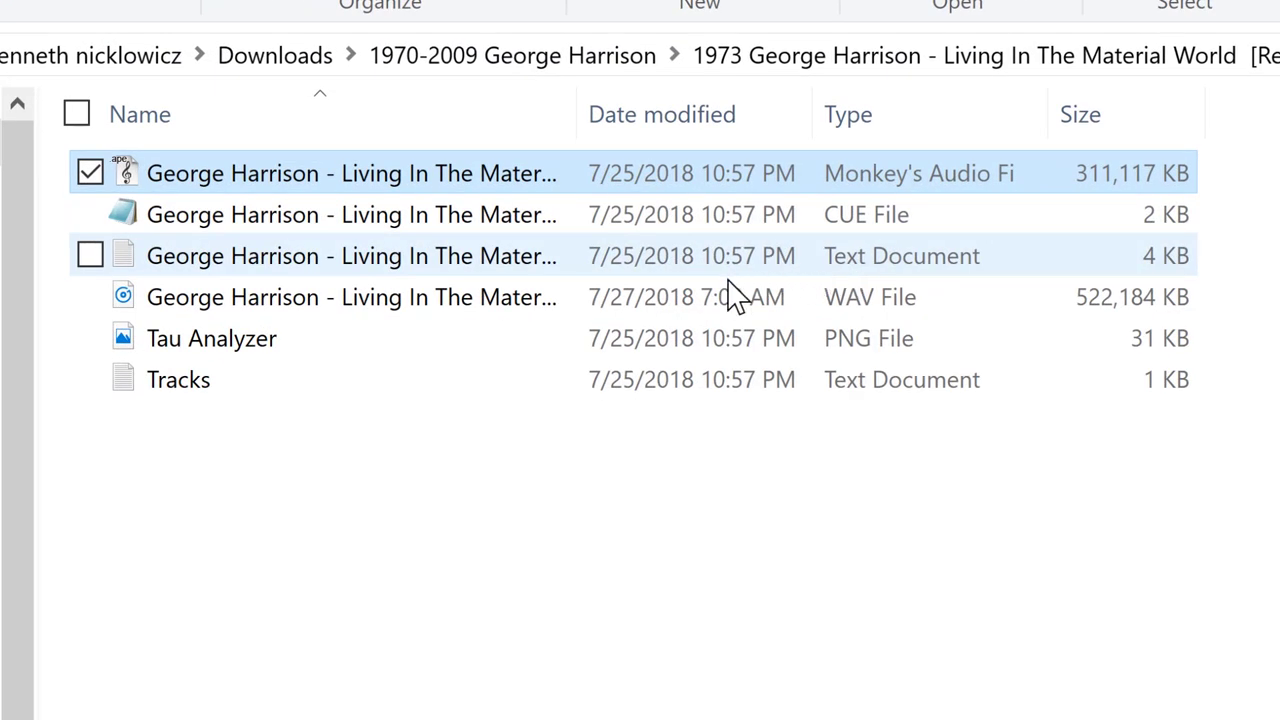
Step: Point out the album's WAV file and open the matching CUE file for editing in Notepad
click(714, 302)
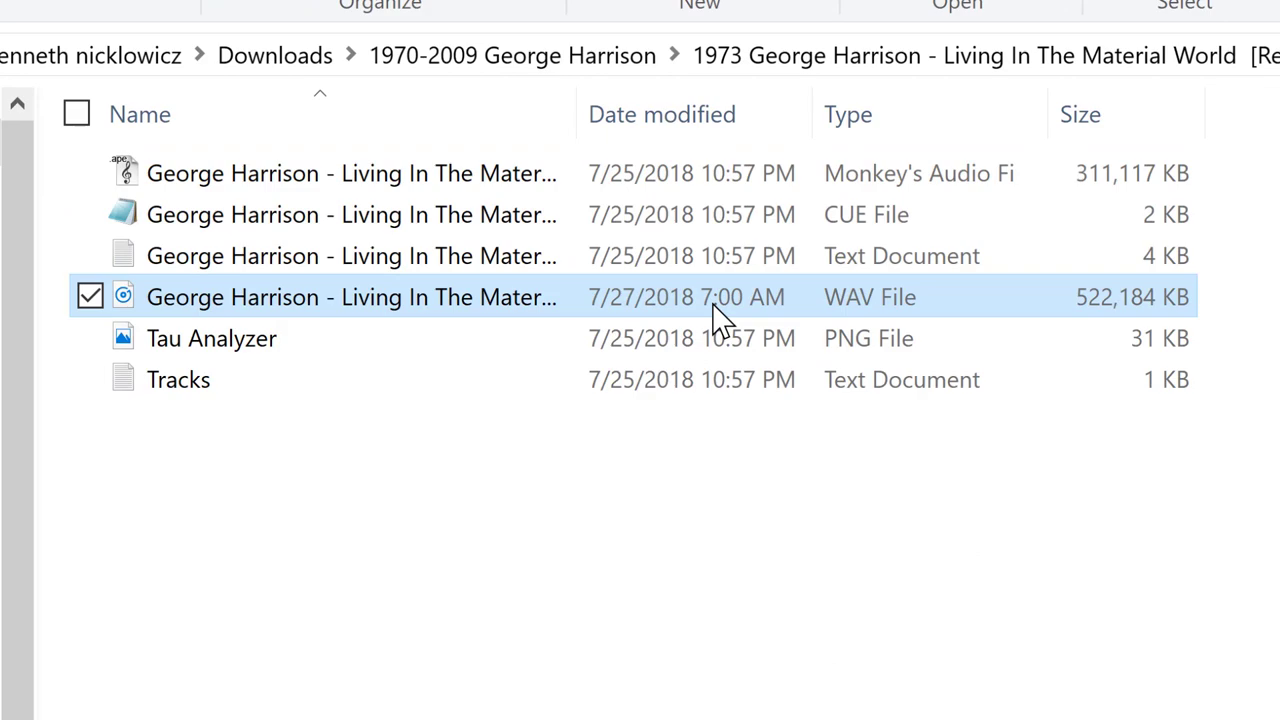
click(251, 244)
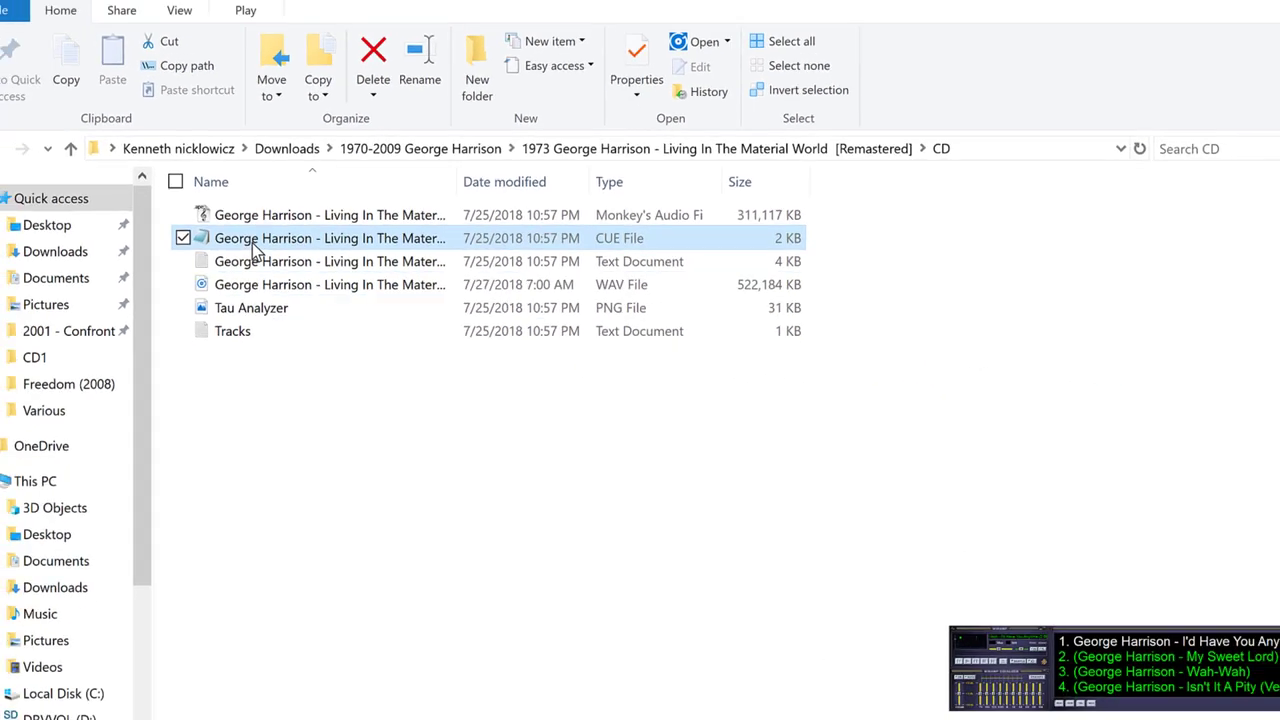
right_click(252, 247)
mouse_move(259, 252)
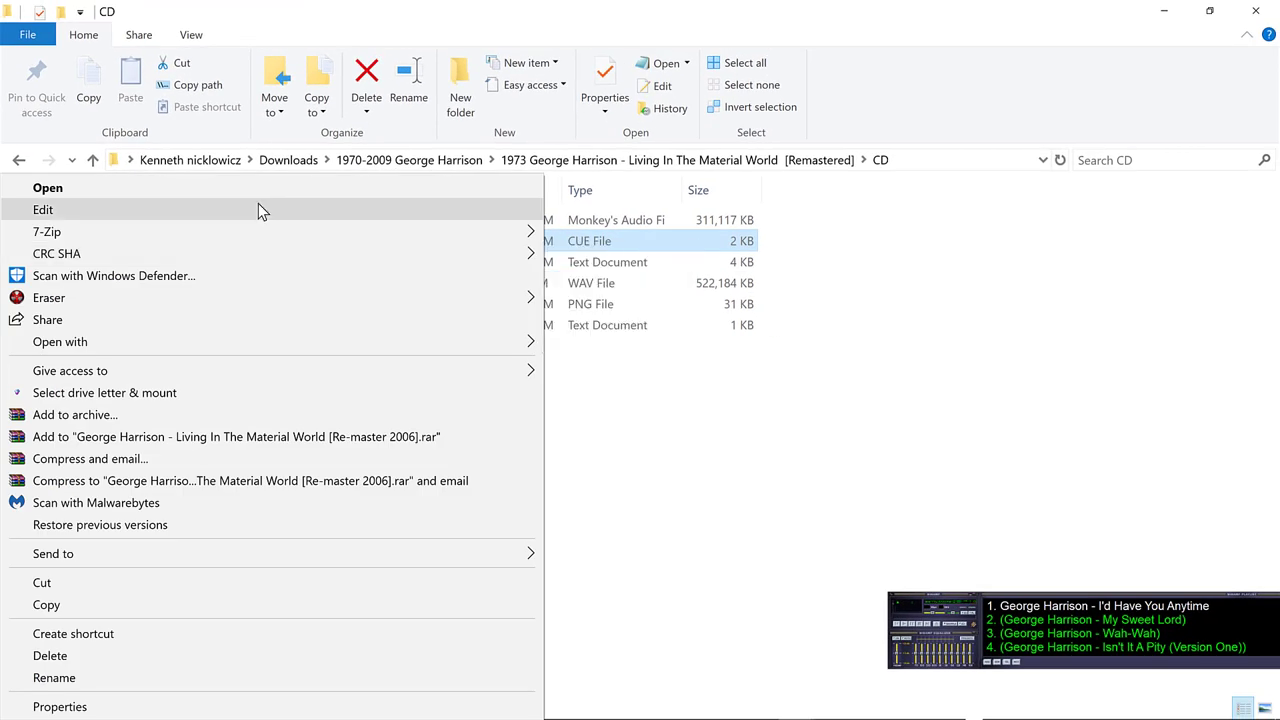
click(258, 205)
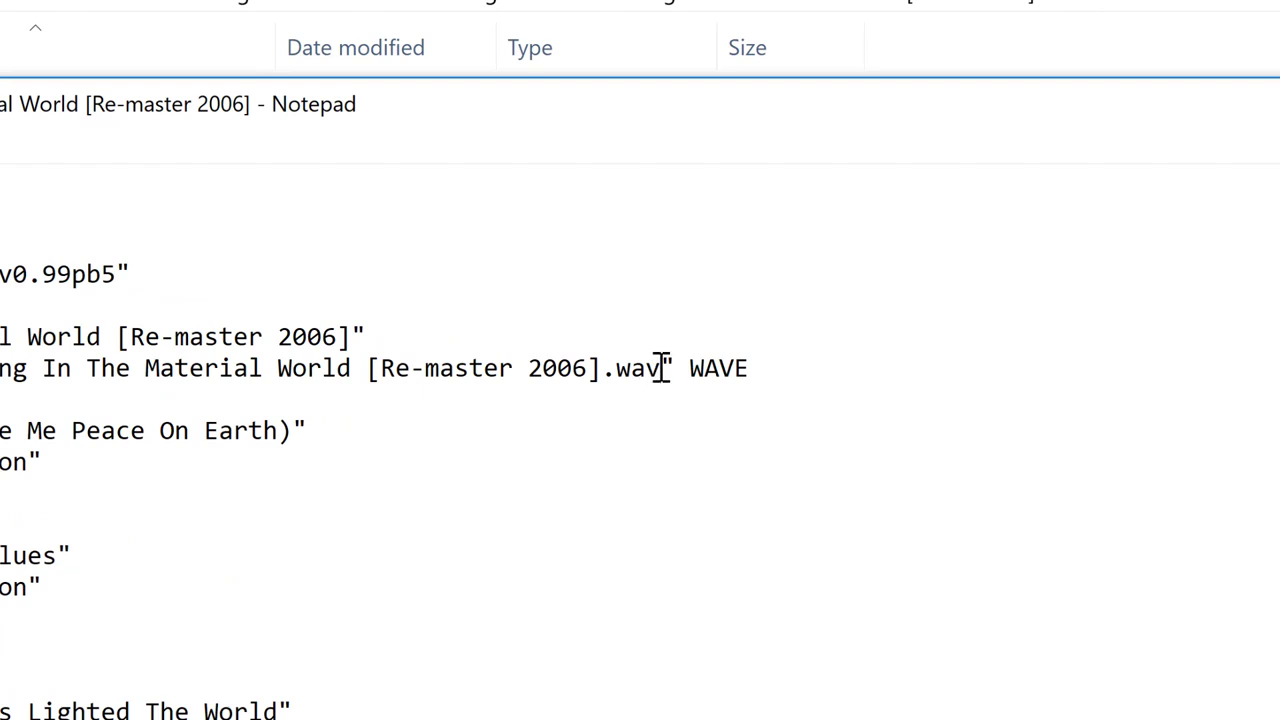
Step: Change the audio file extension in the CUE sheet's file reference to flac, and save and close the document
text(\)
key(BackSpace)
key(BackSpace)
key(BackSpace)
key(BackSpace)
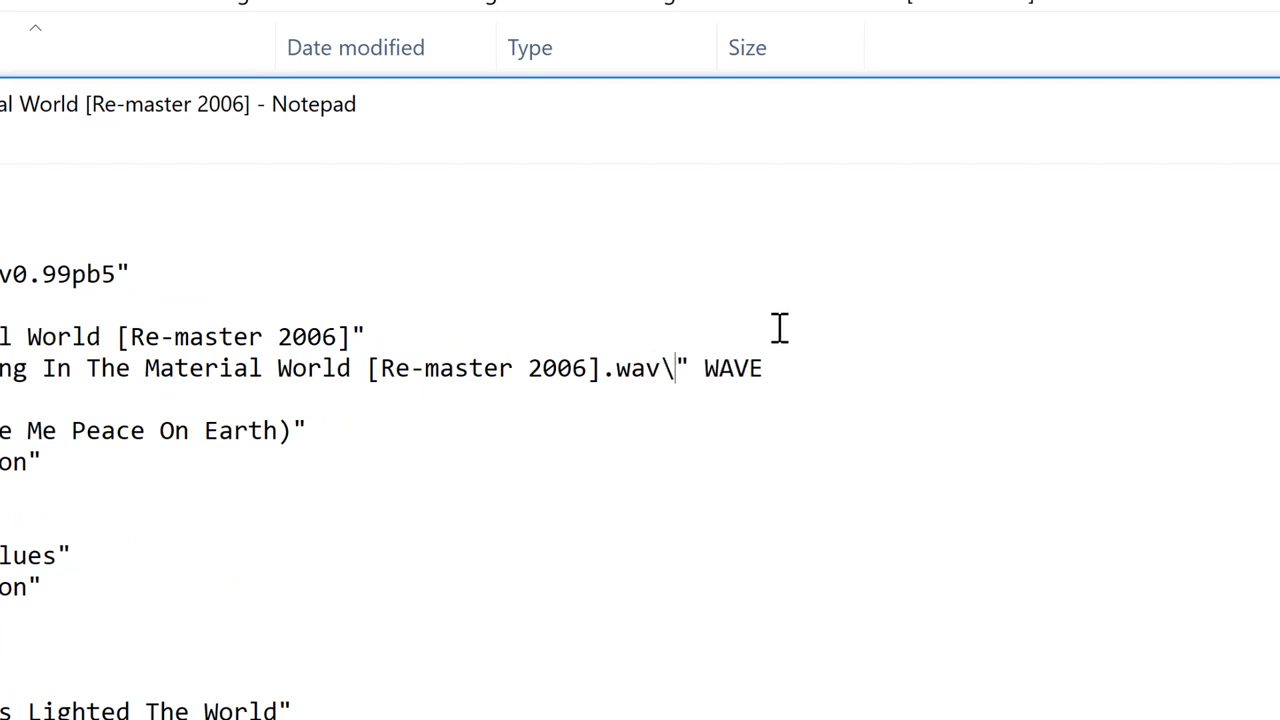
text(flac)
key(alt+F4)
click(540, 490)
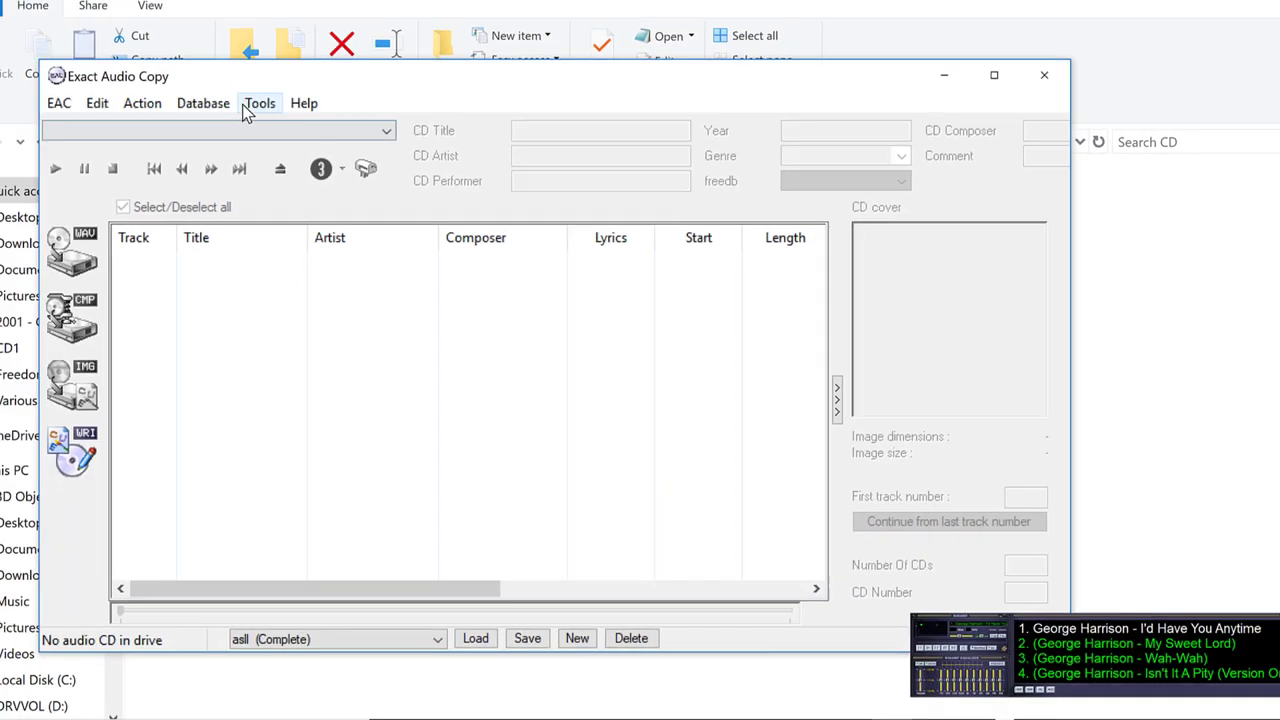
Step: Start splitting a WAV by CUE sheet with gaps corrected, and browse to the CD folder of the 1973 Living In The Material World album
click(291, 125)
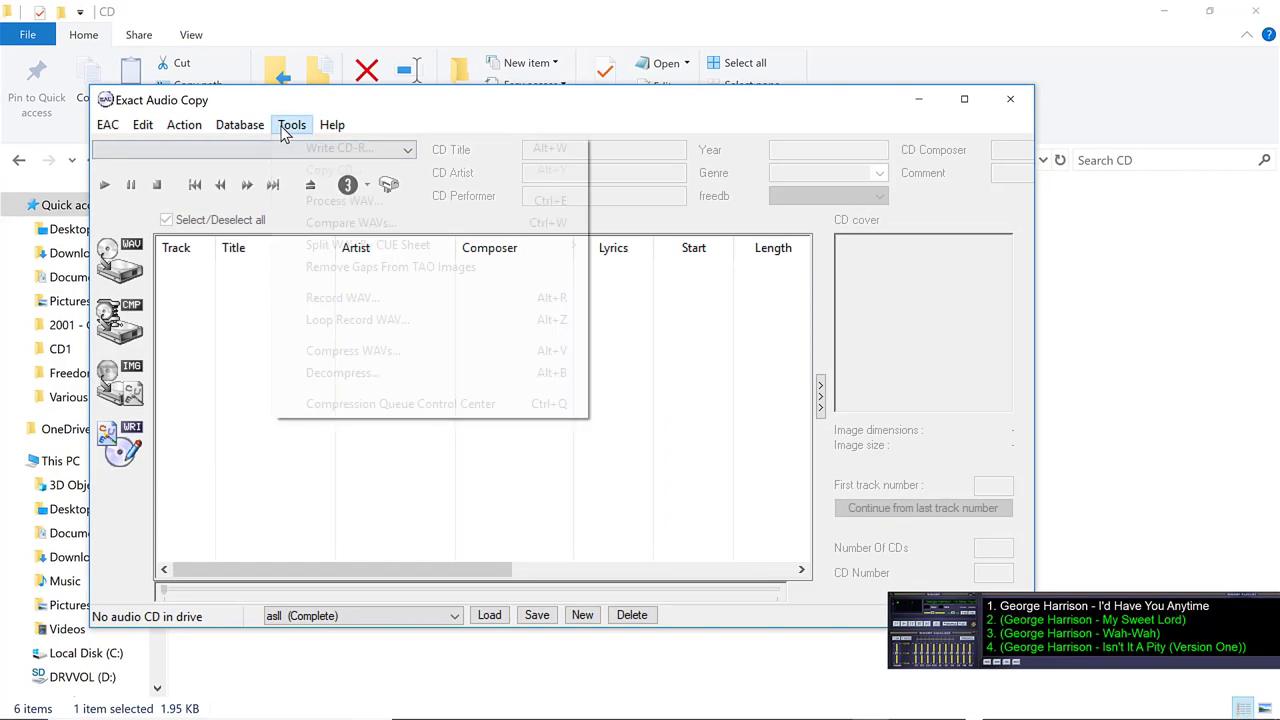
mouse_move(372, 250)
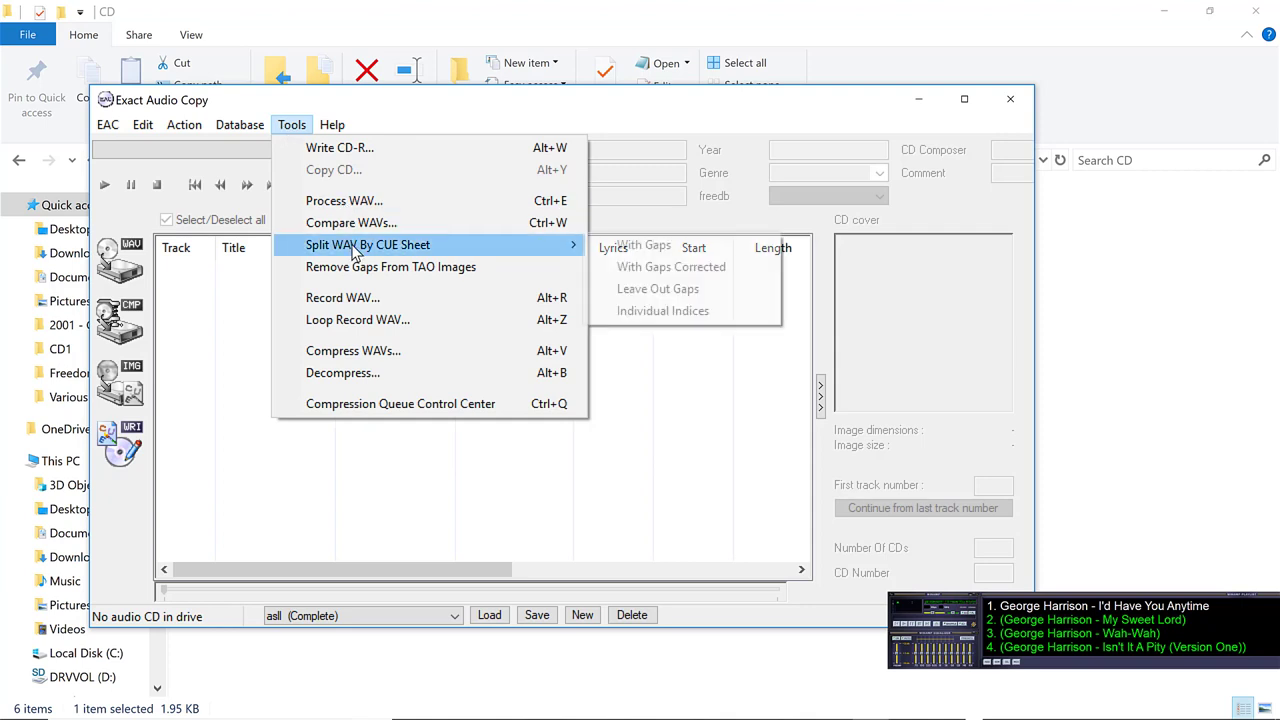
click(660, 267)
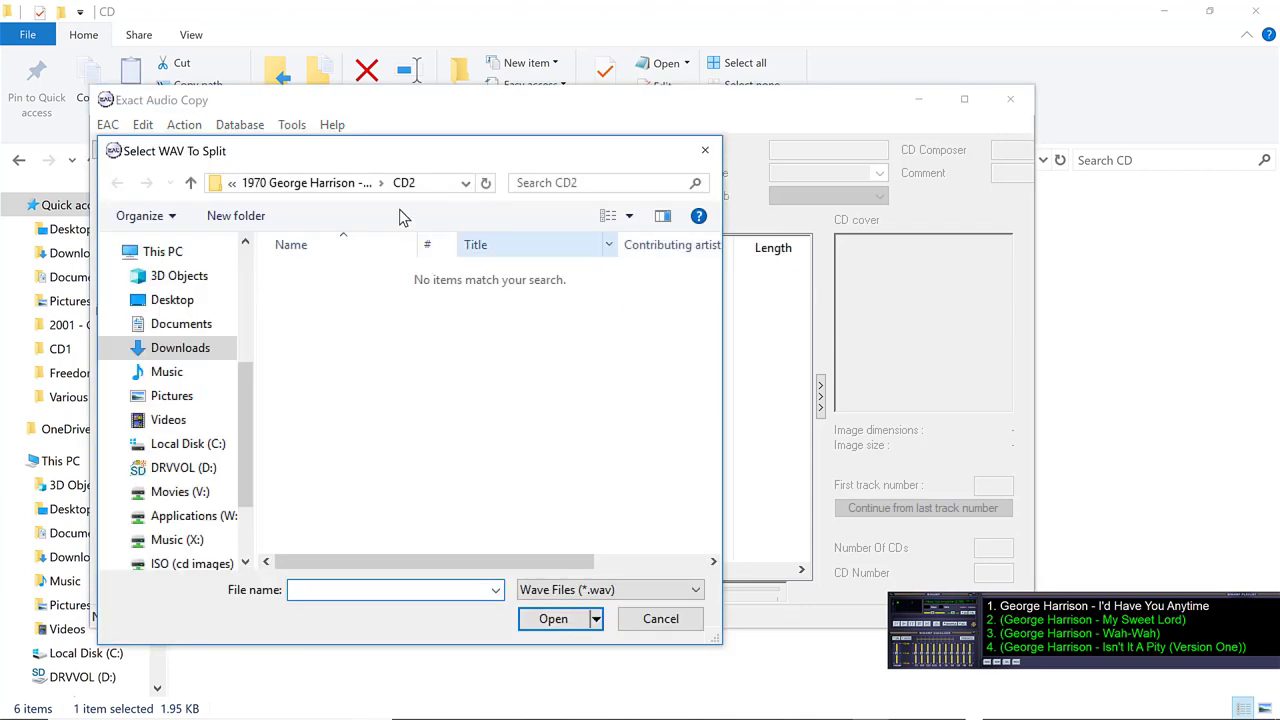
click(295, 187)
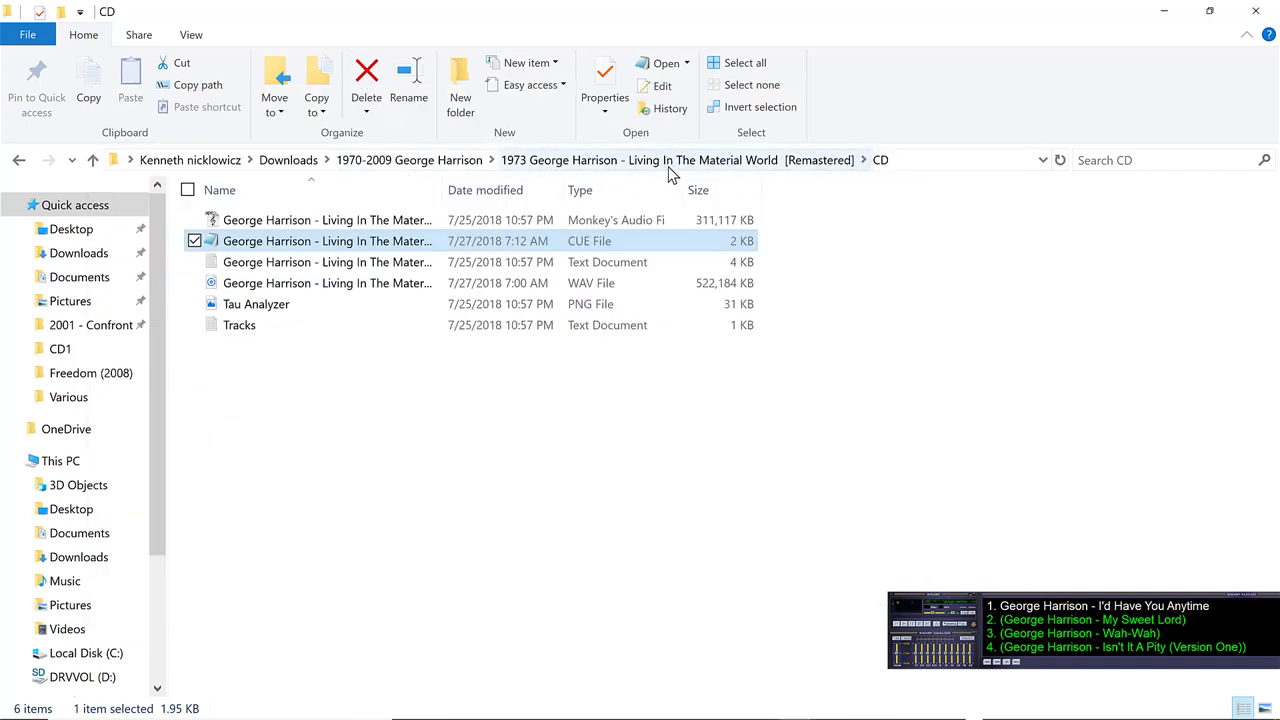
mouse_move(826, 718)
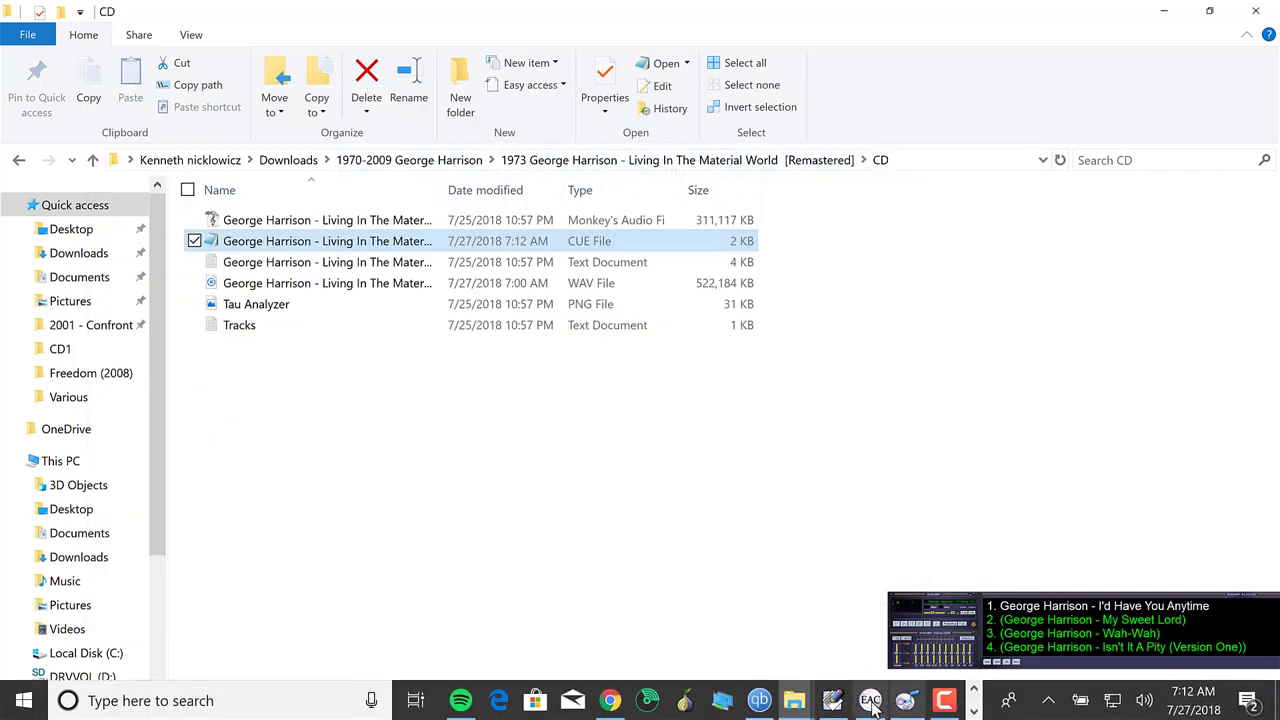
click(870, 703)
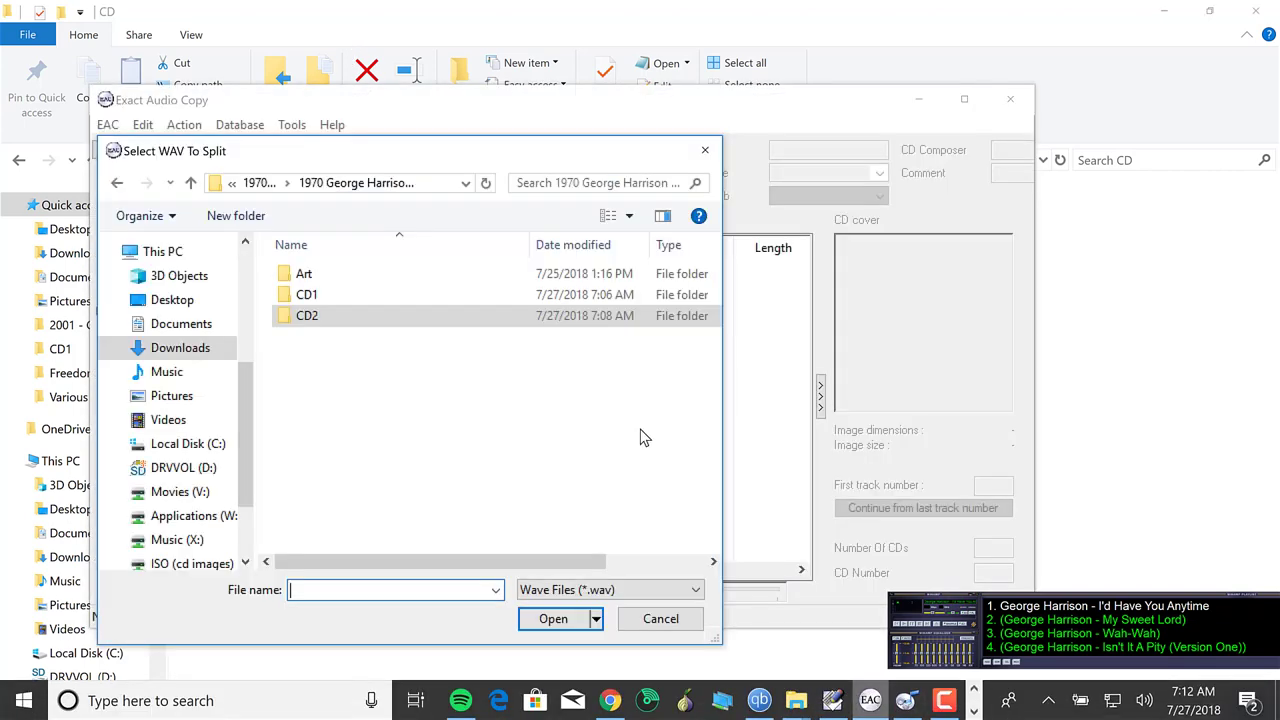
click(265, 184)
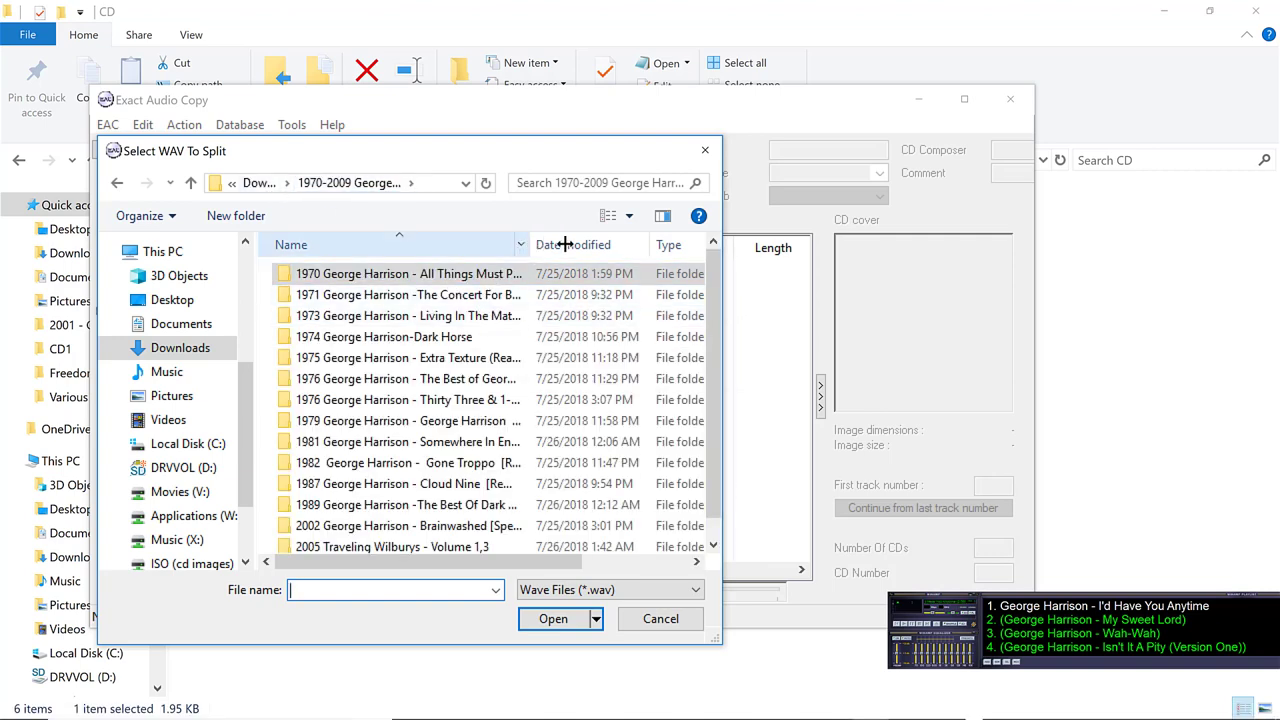
double_click(495, 316)
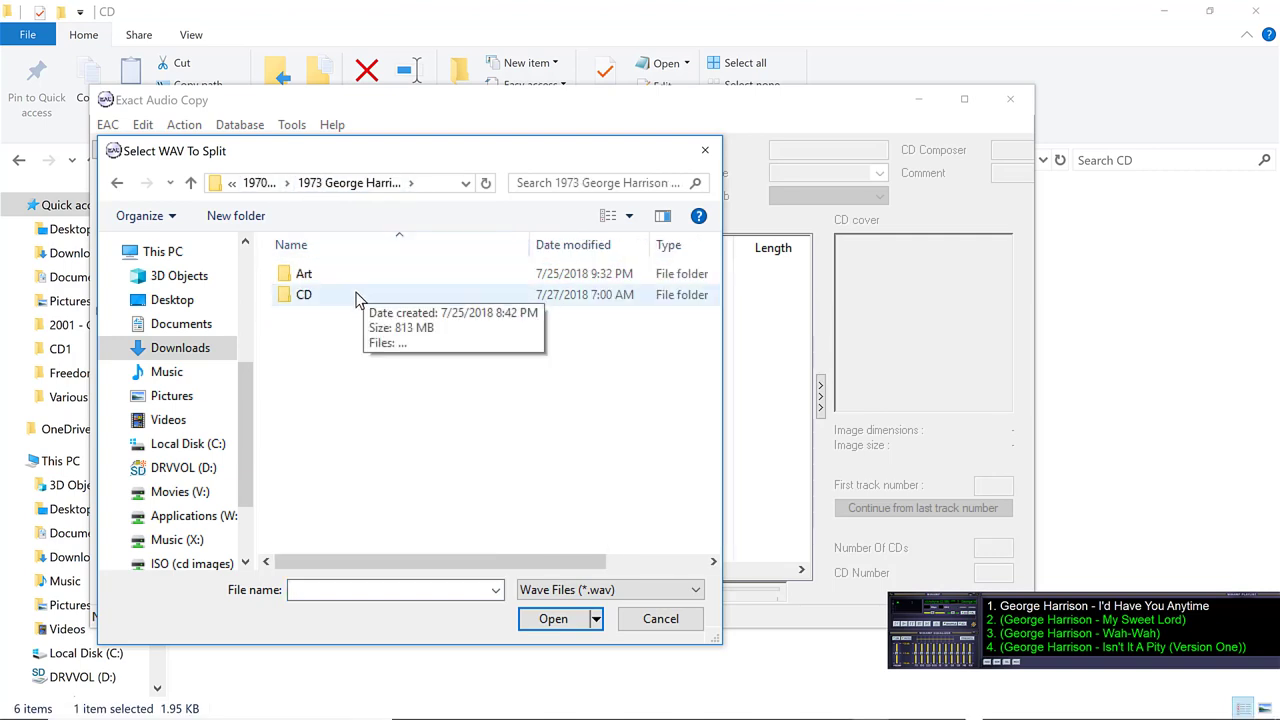
double_click(358, 296)
Step: Try to split the album's WAV file using its matching CUE file
double_click(350, 278)
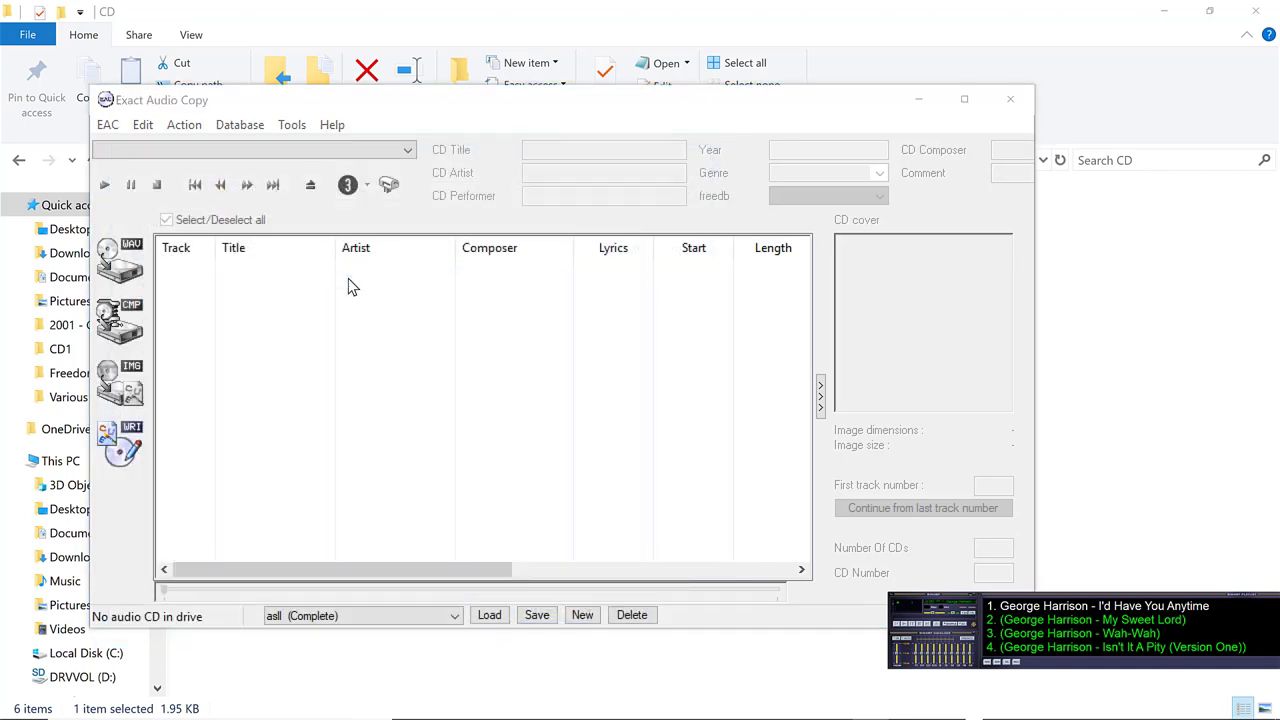
double_click(352, 279)
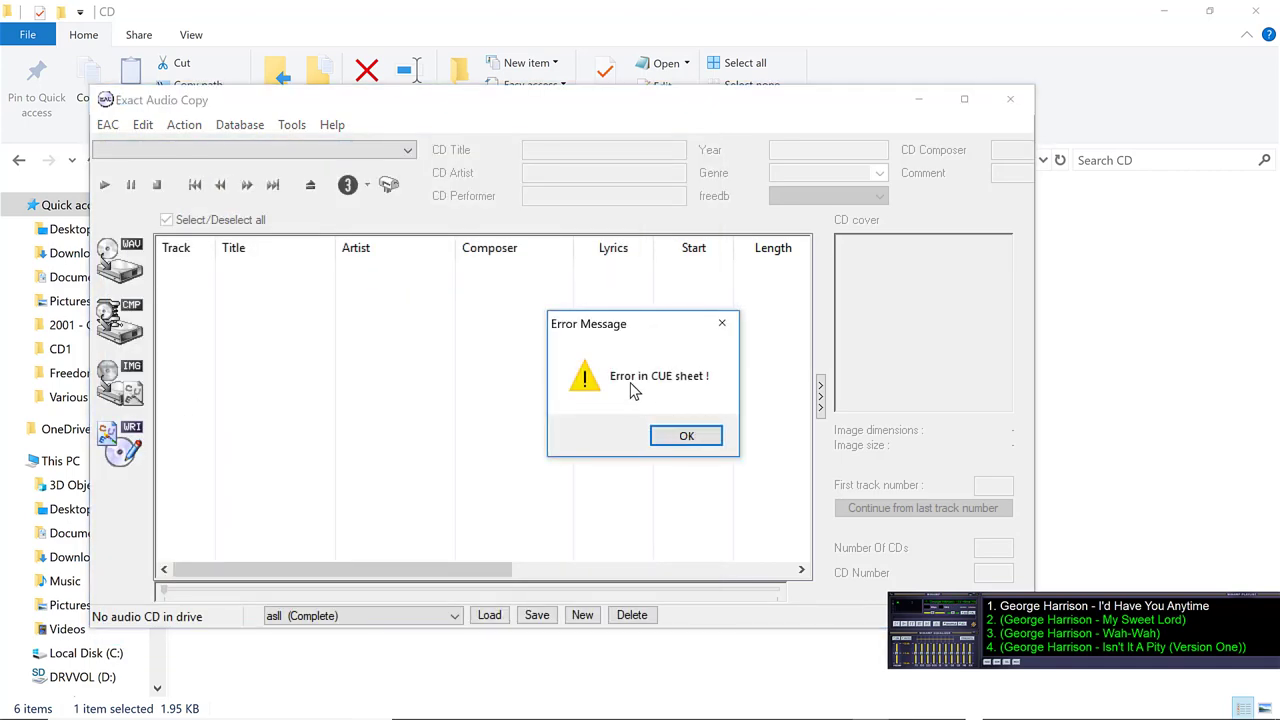
click(686, 432)
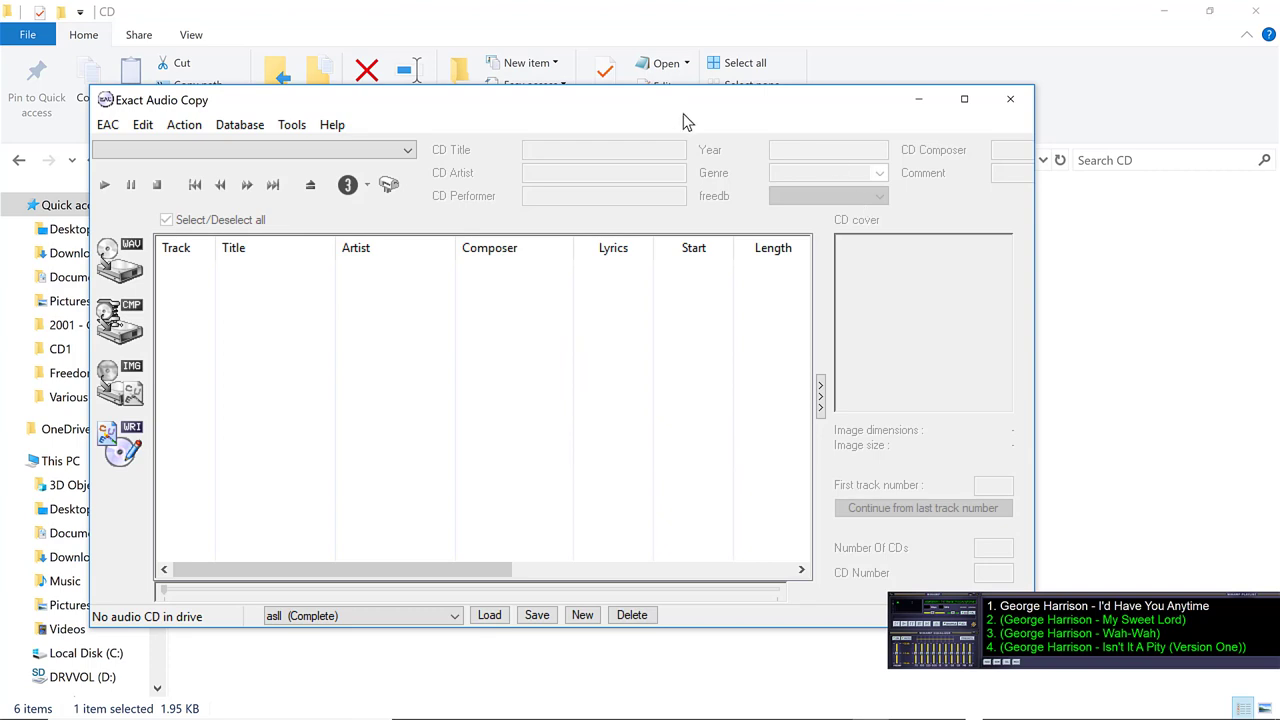
Step: Reopen the album's CUE file in Notepad, change the extension in its FILE line to wav, and save and close it
drag(686, 121, 1012, 201)
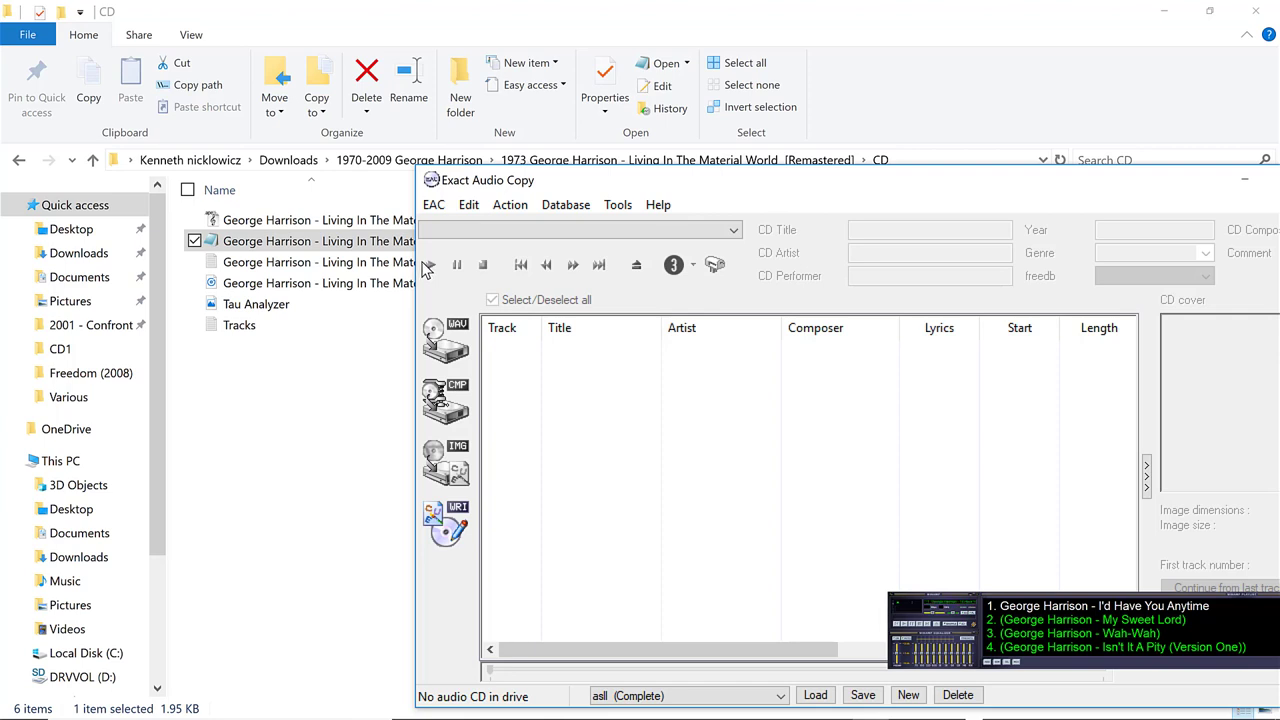
right_click(279, 246)
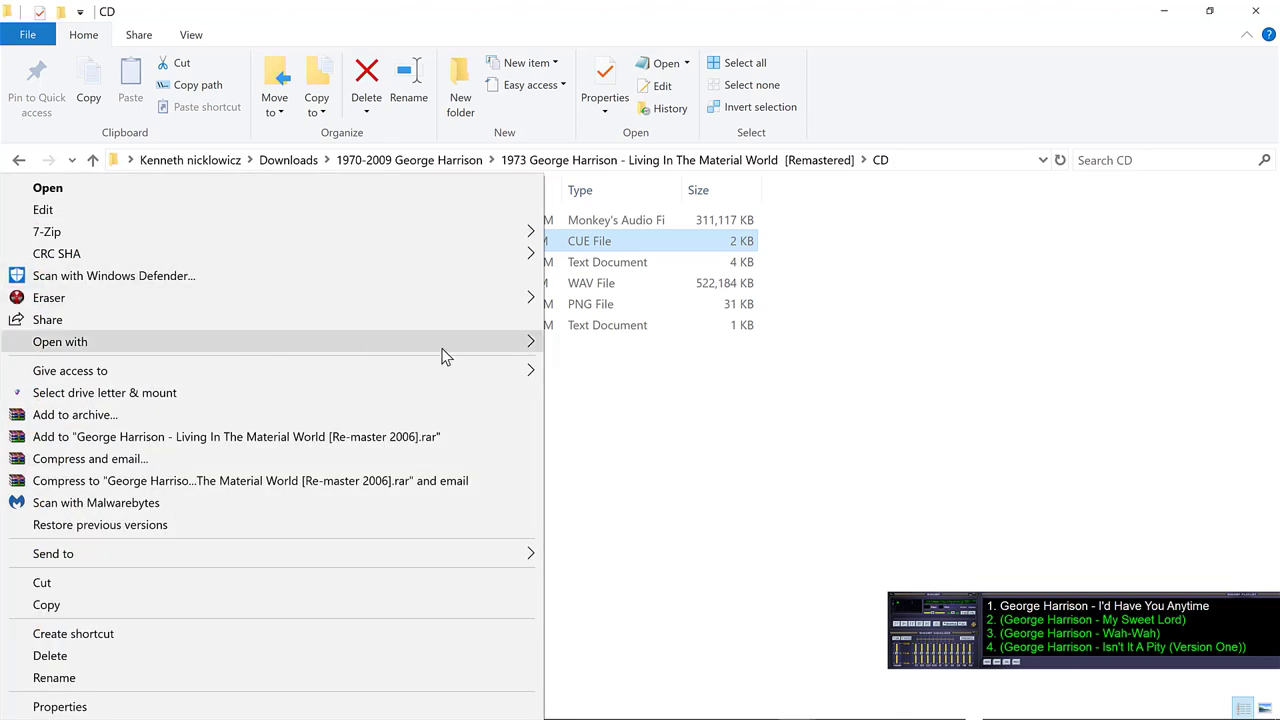
mouse_move(445, 345)
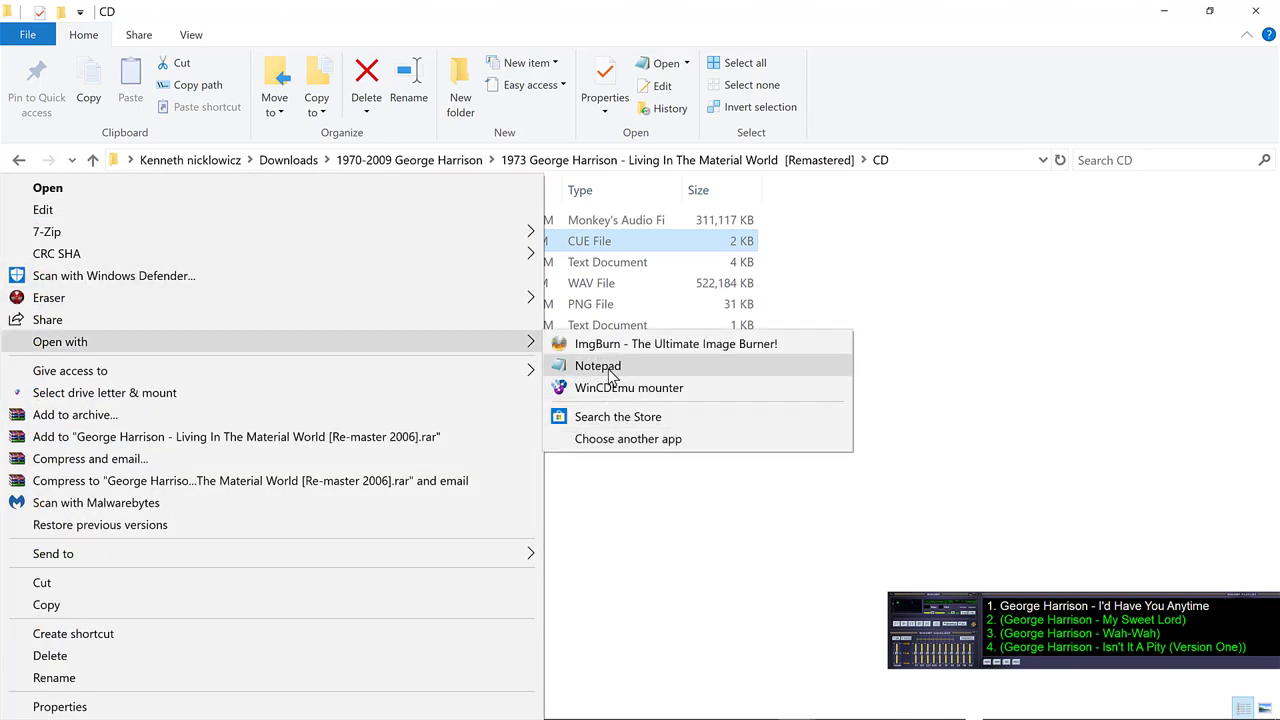
click(636, 444)
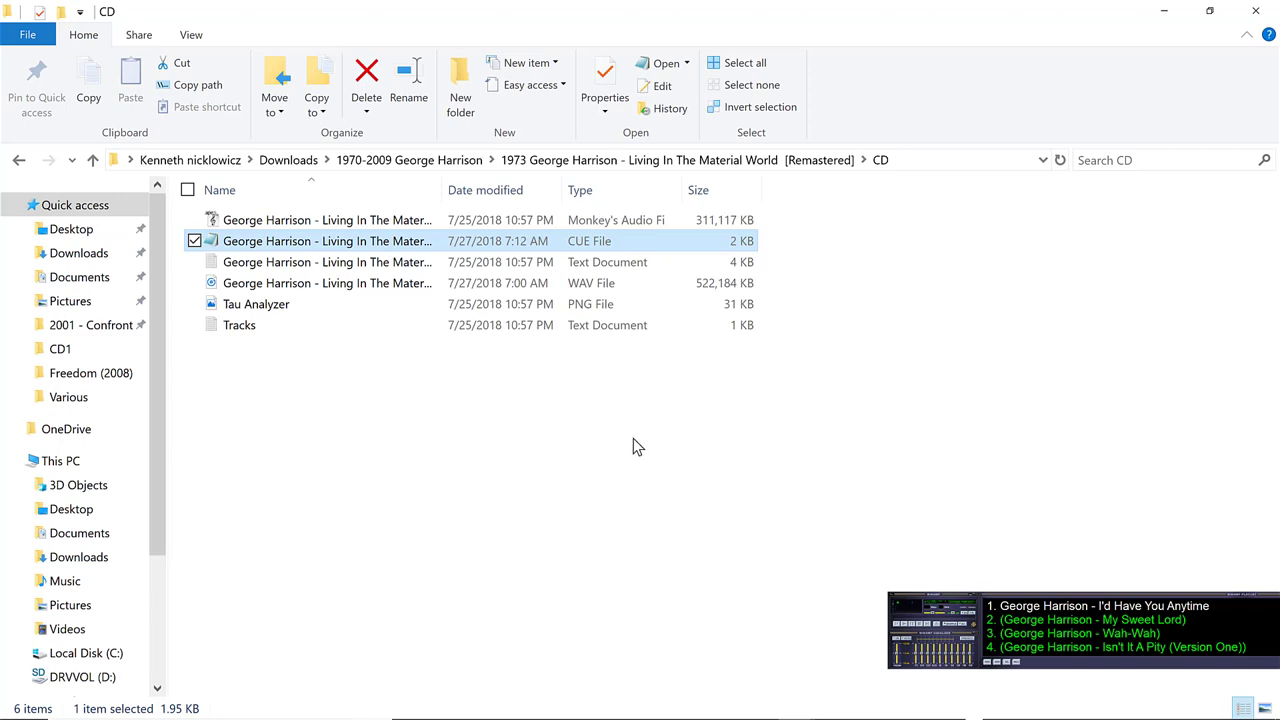
double_click(557, 303)
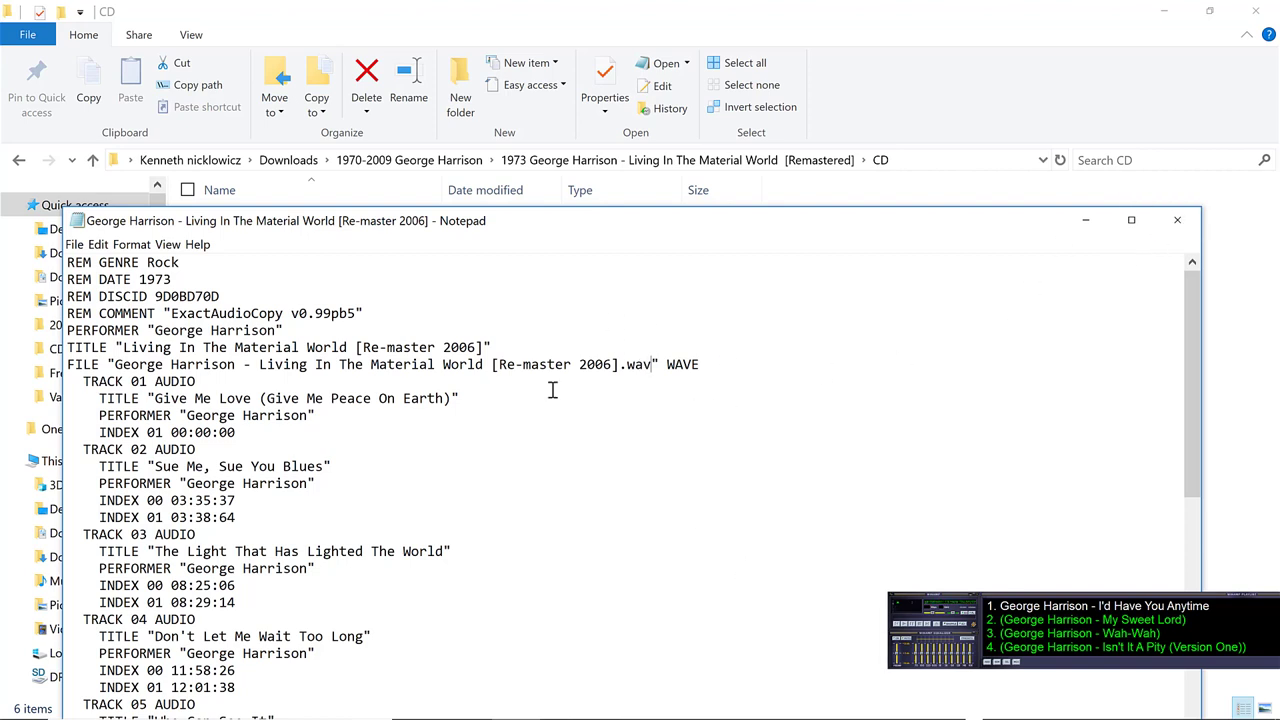
click(1177, 220)
click(586, 429)
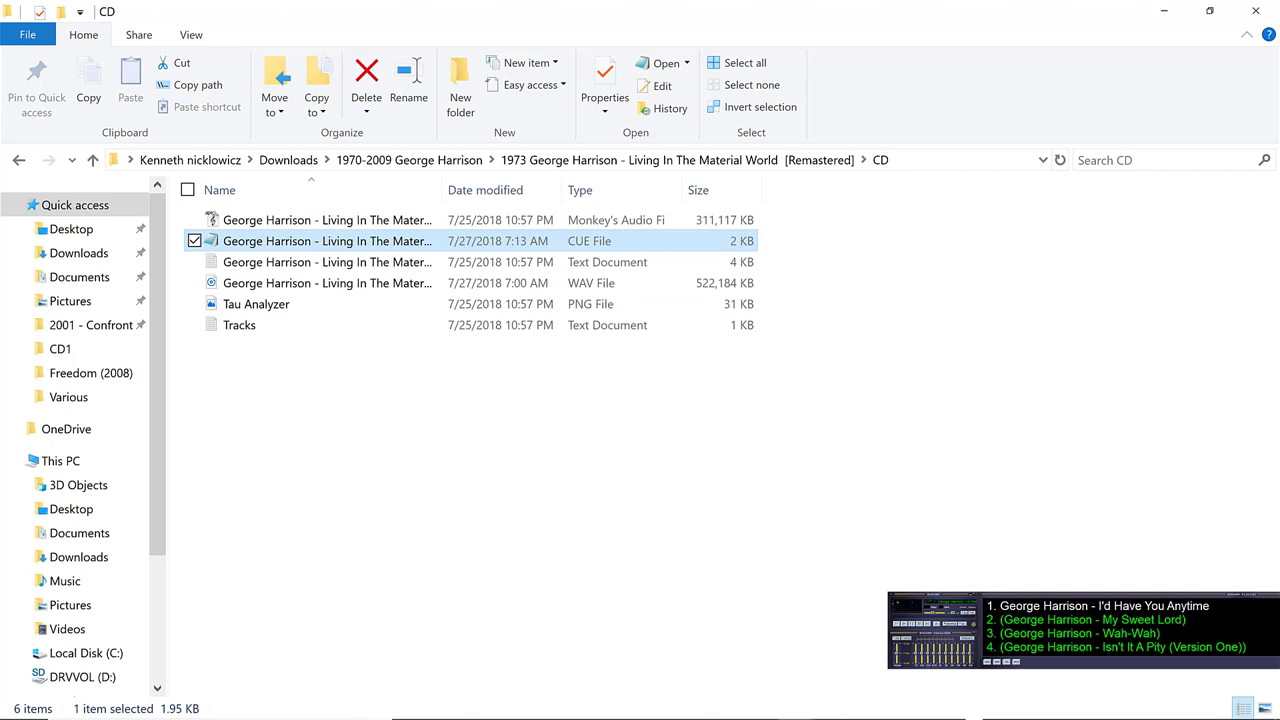
Step: Split the album's WAV by CUE sheet with gaps corrected in Exact Audio Copy, using the edited CUE file
click(871, 713)
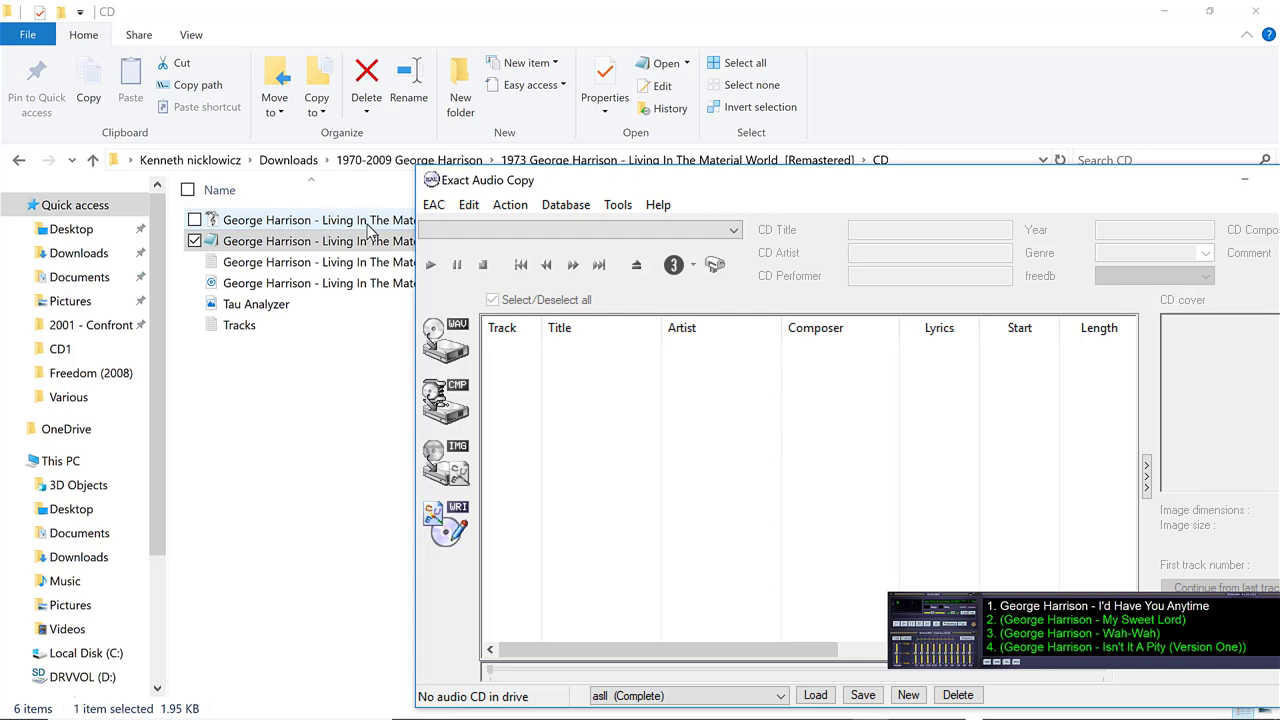
click(613, 206)
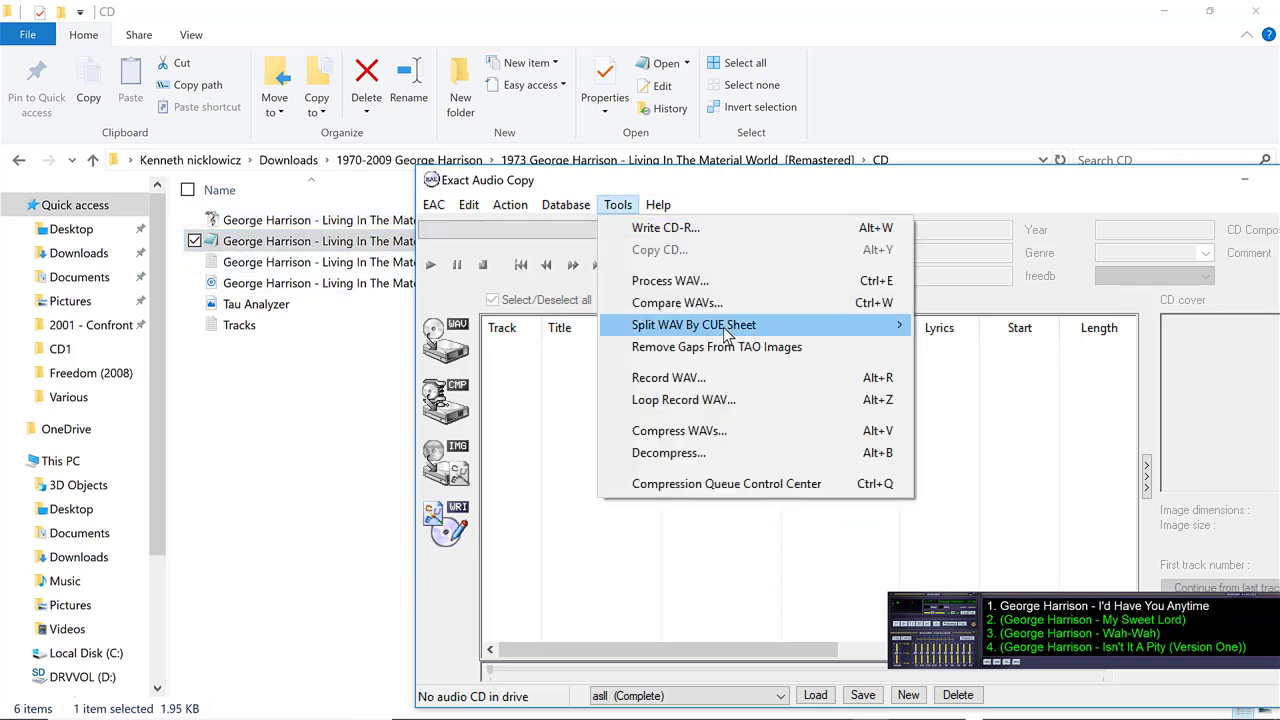
mouse_move(735, 326)
click(1010, 355)
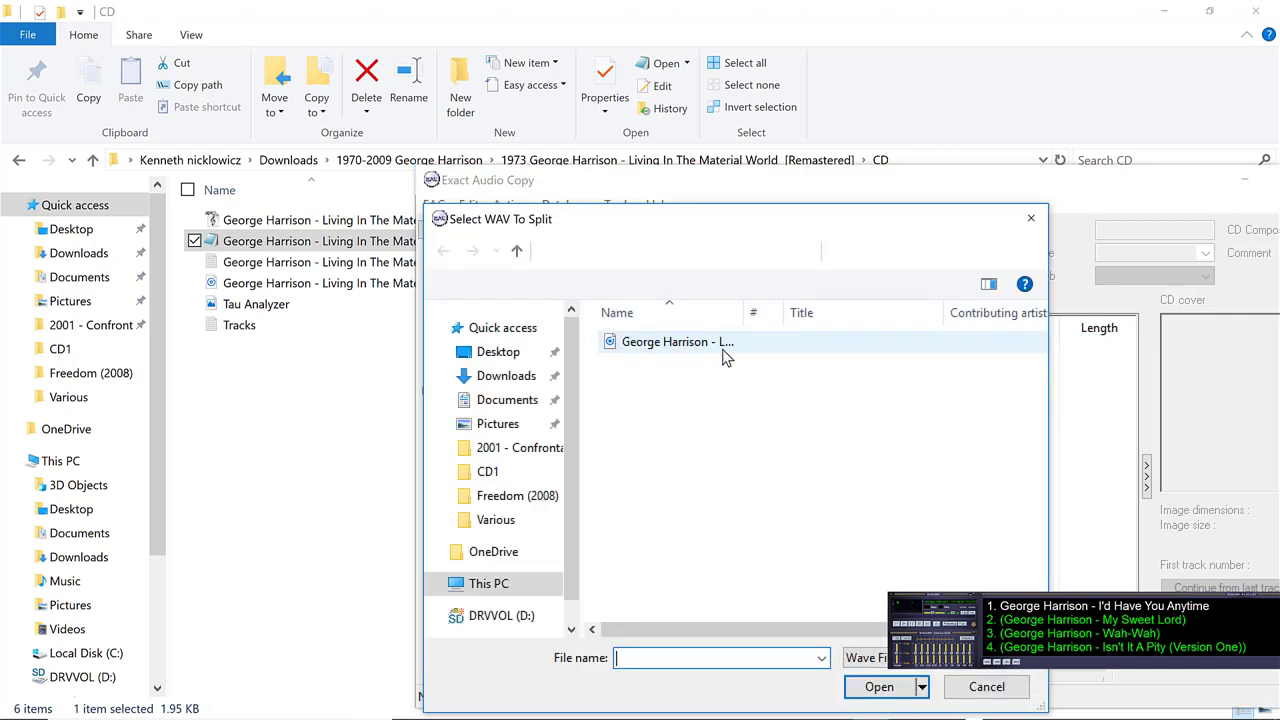
double_click(651, 343)
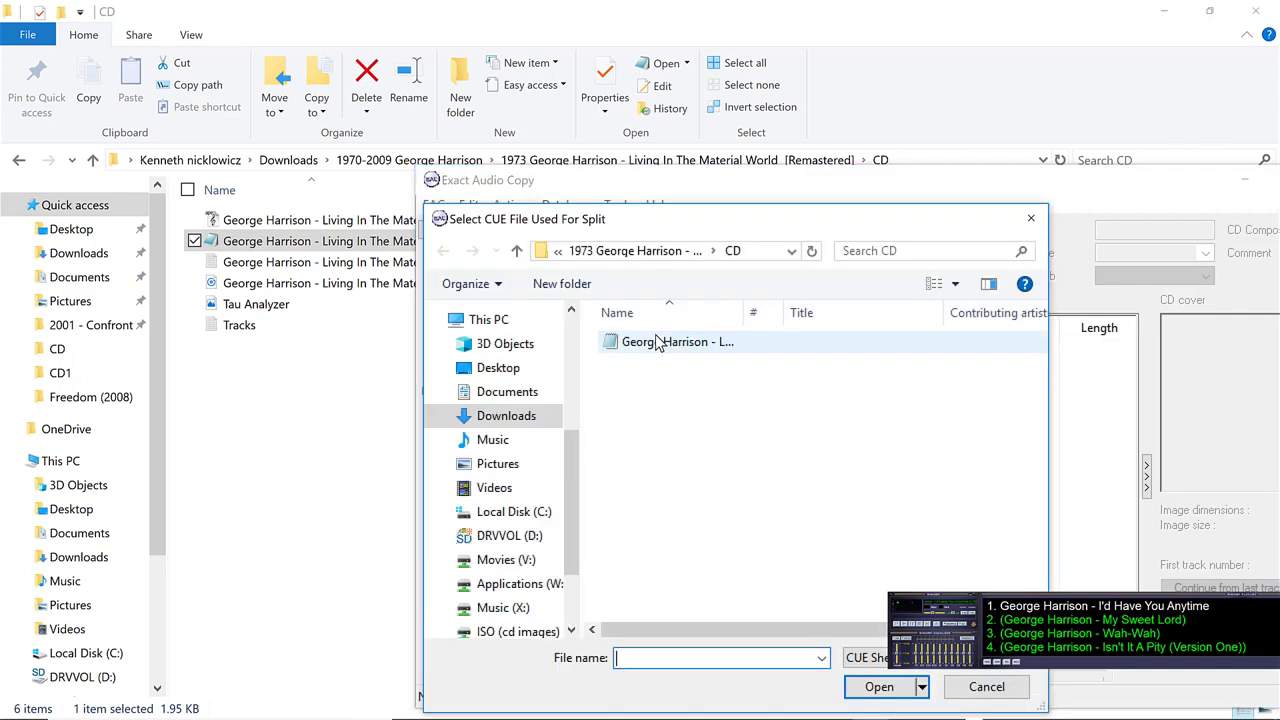
double_click(655, 336)
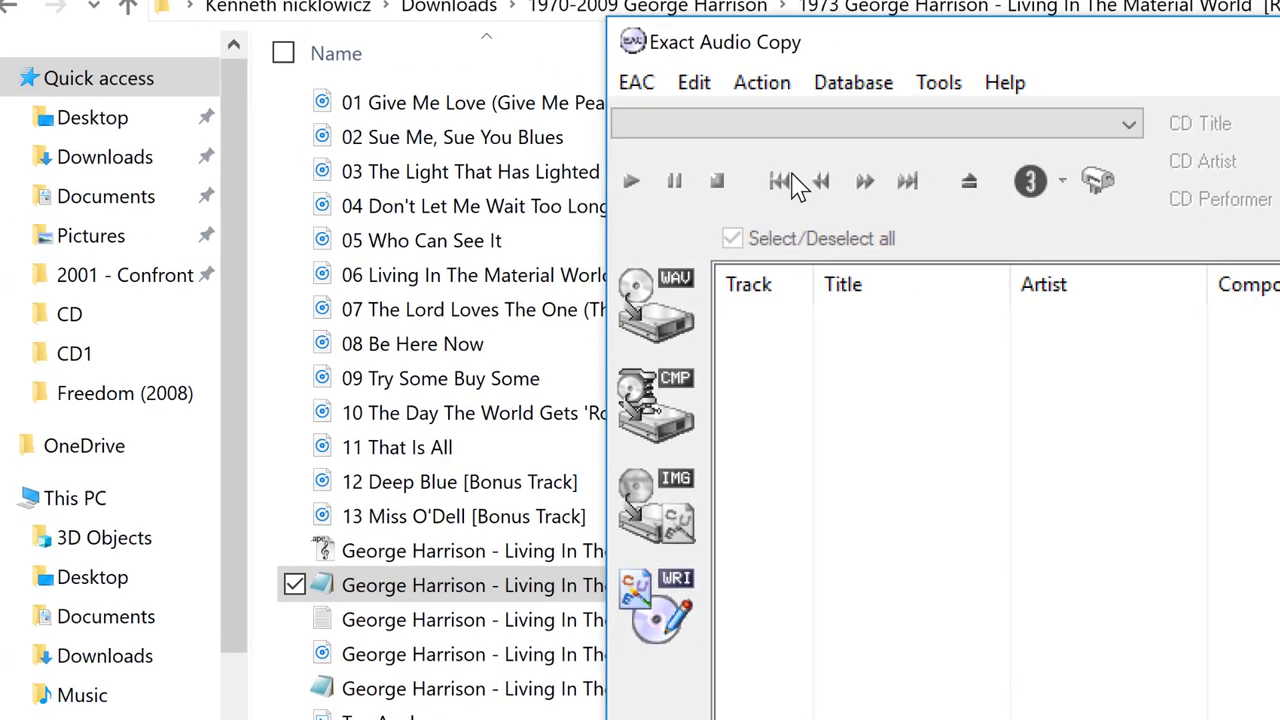
Step: Choose the WAV files of tracks 01 to 13 in the Living In The Material World CD folder for compression
drag(900, 50, 874, 229)
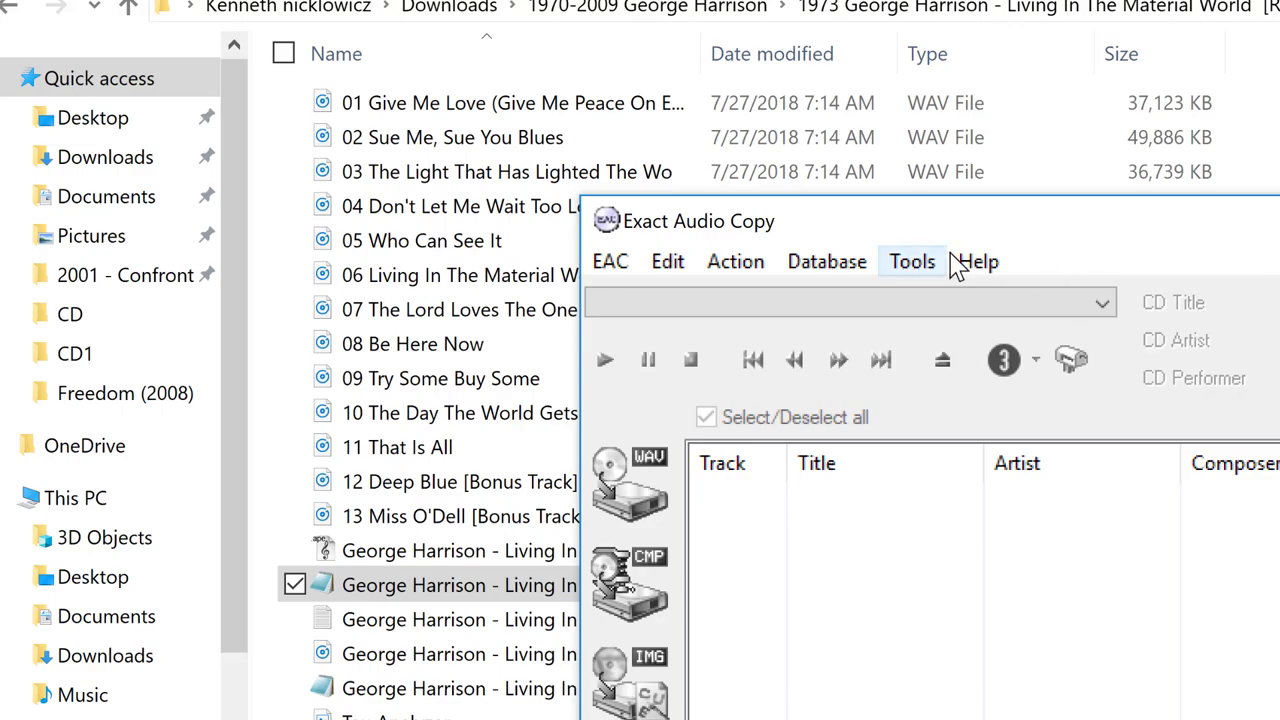
click(910, 274)
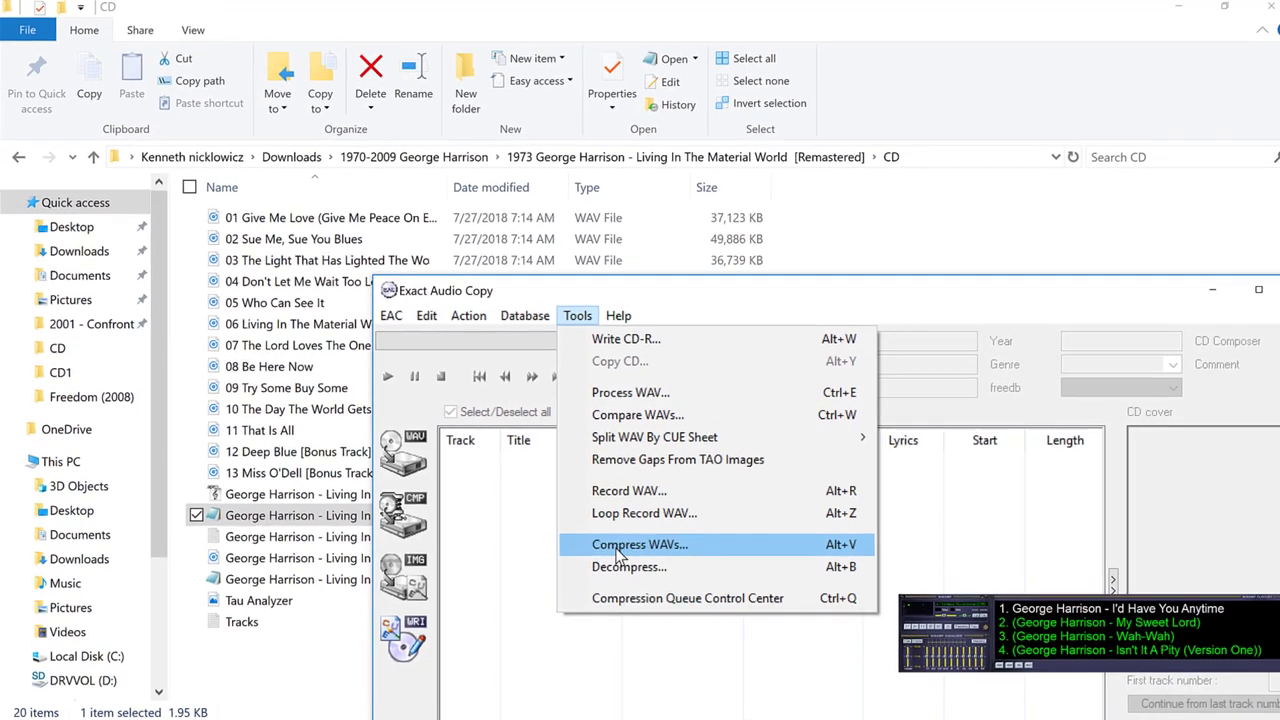
click(616, 550)
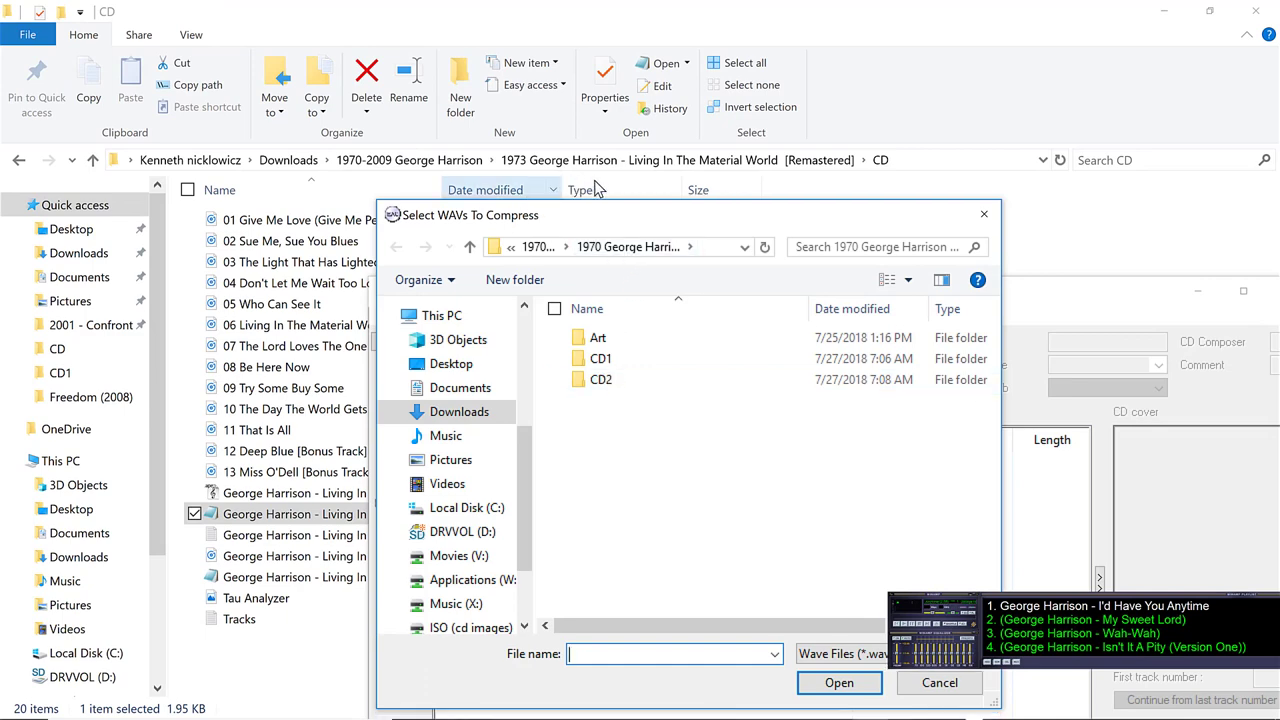
click(538, 246)
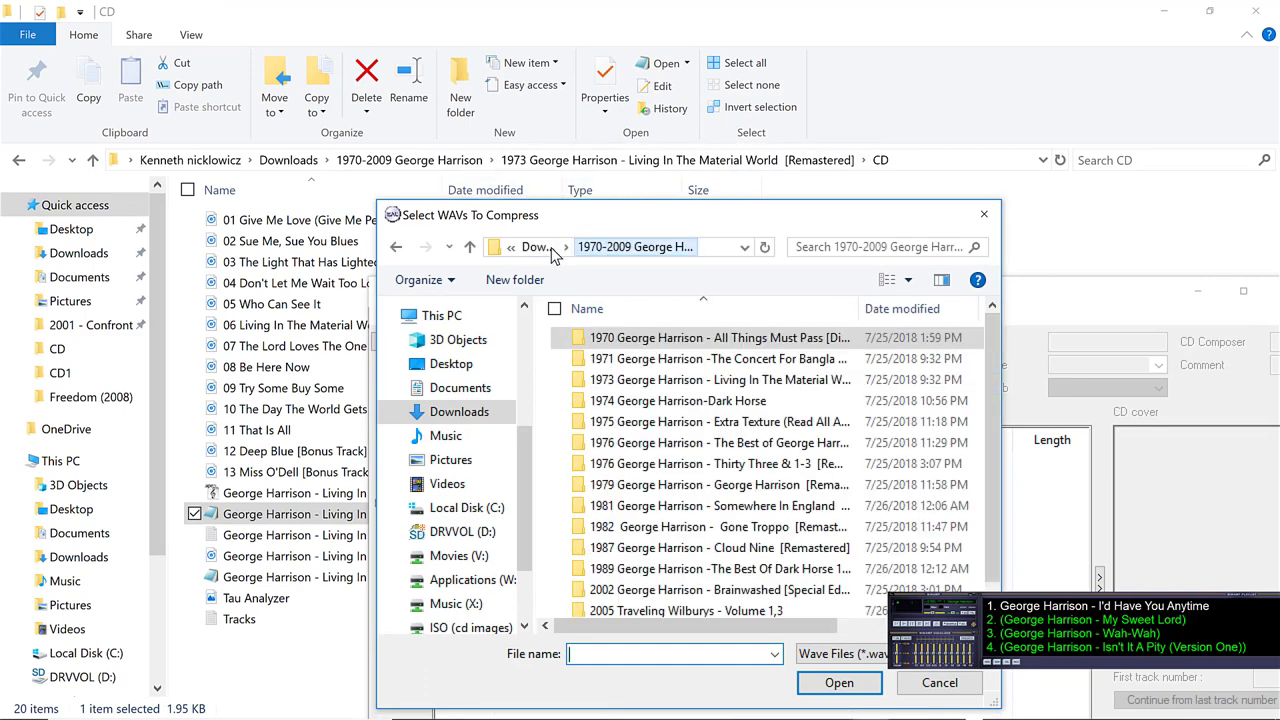
double_click(715, 382)
click(612, 362)
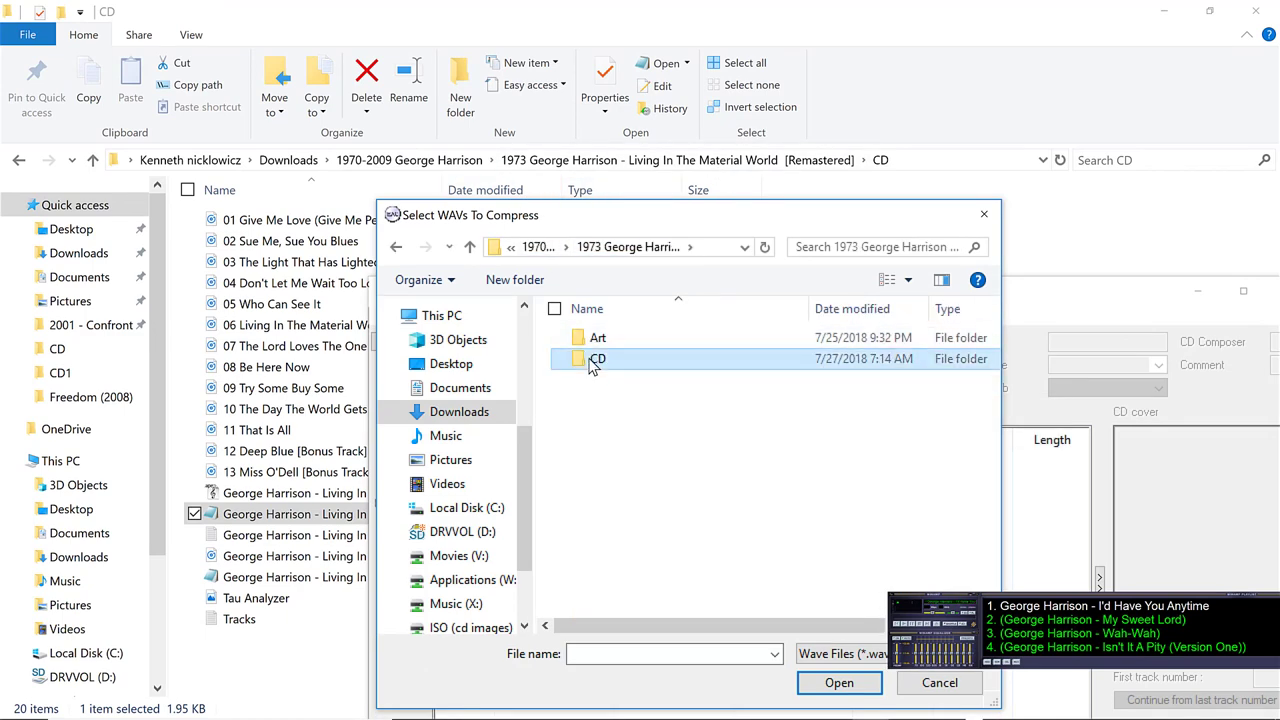
double_click(615, 364)
drag(720, 334, 722, 600)
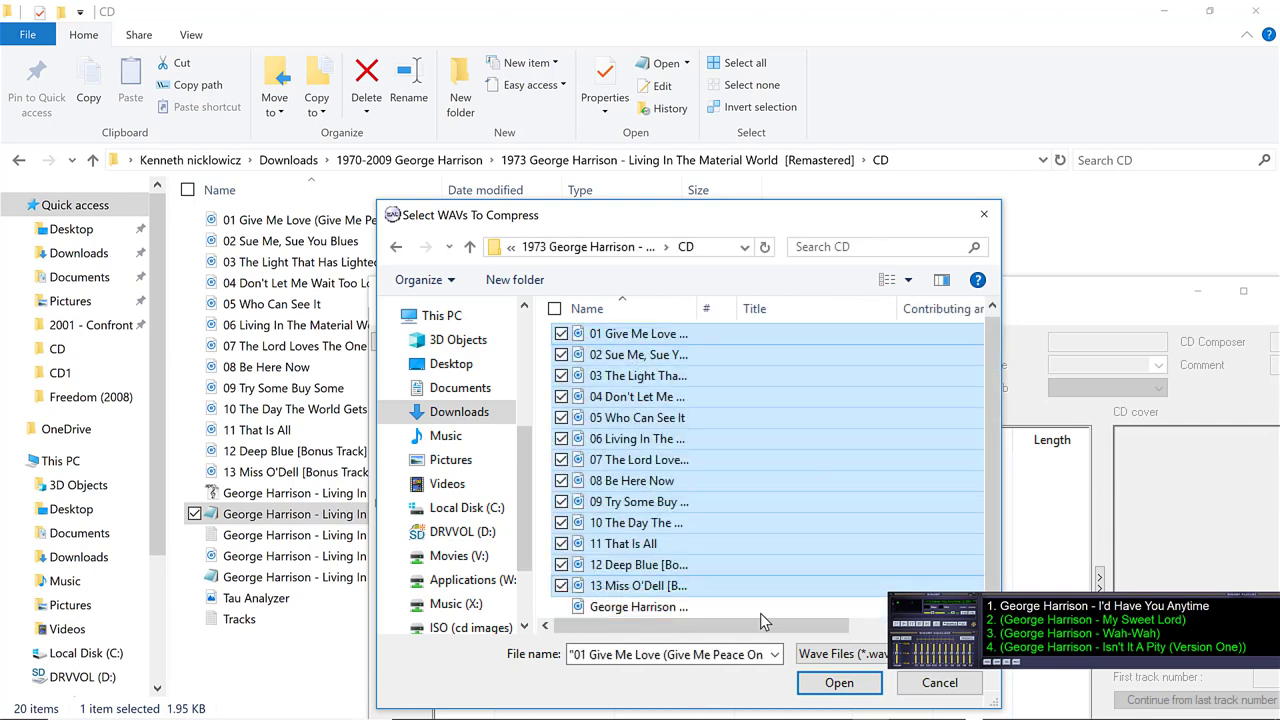
click(830, 684)
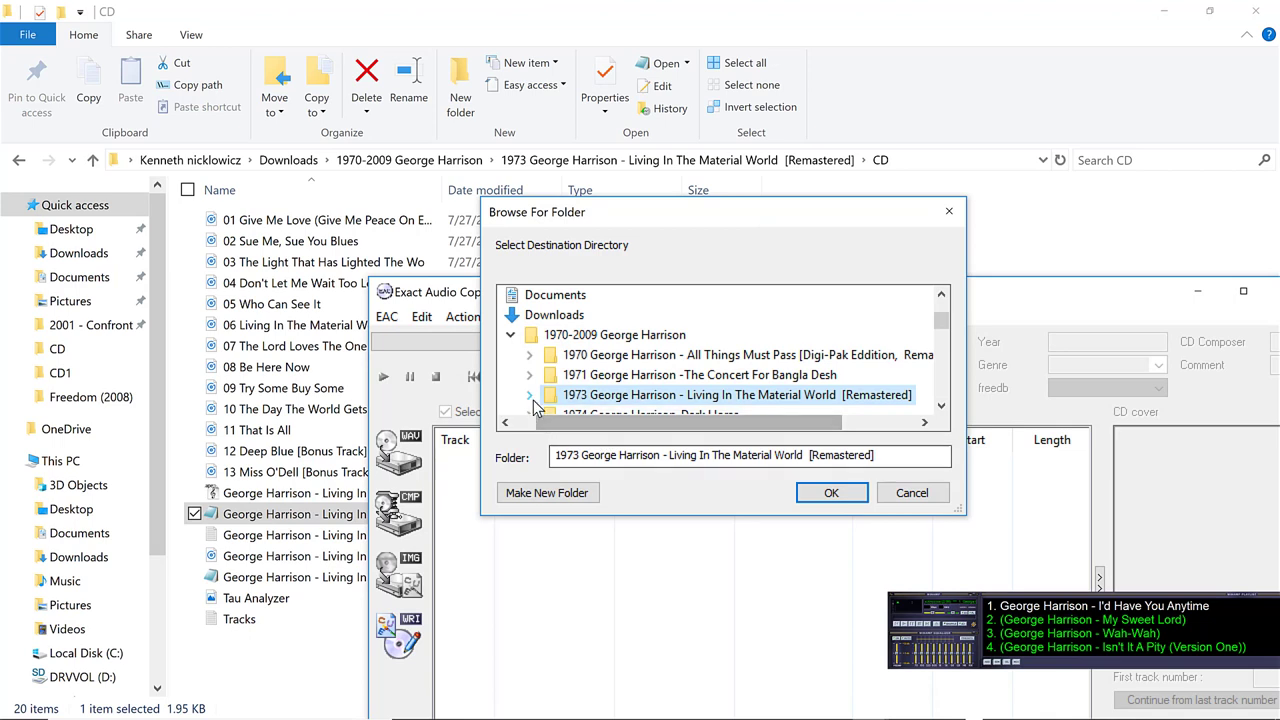
Step: Set the album's CD folder as the destination, compress the tracks, and close the finished compression dialog
click(528, 396)
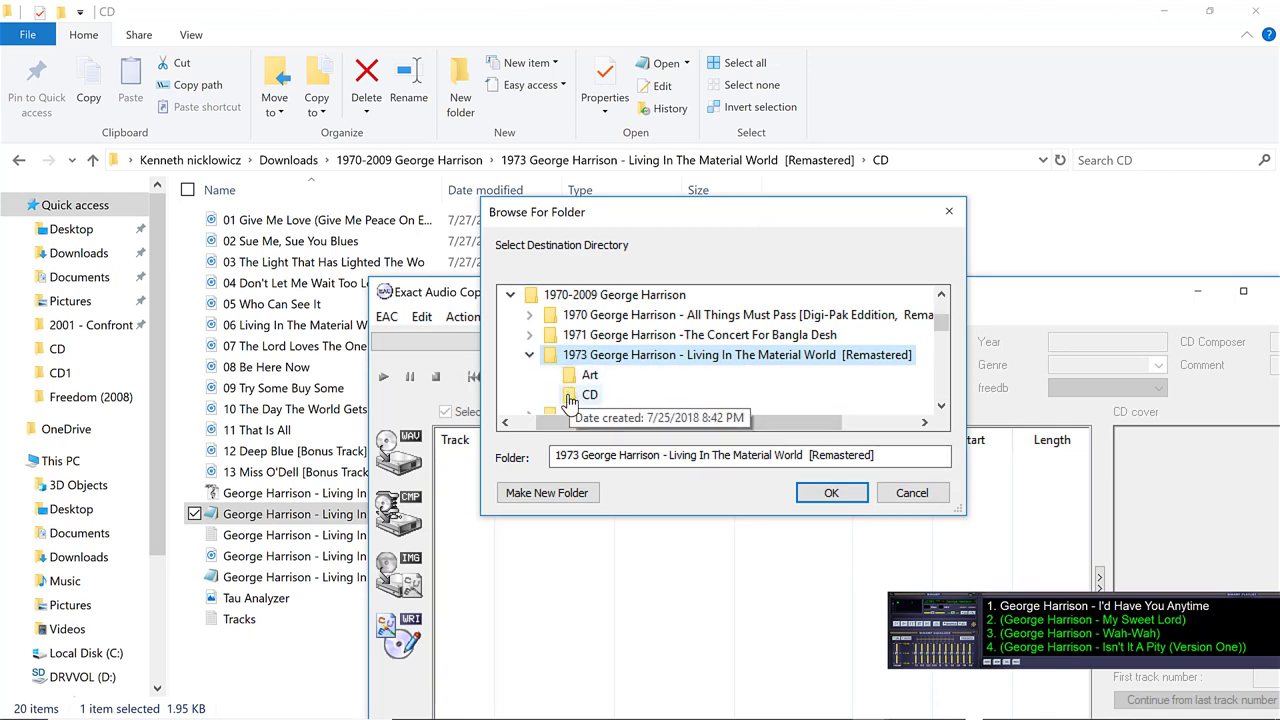
click(572, 397)
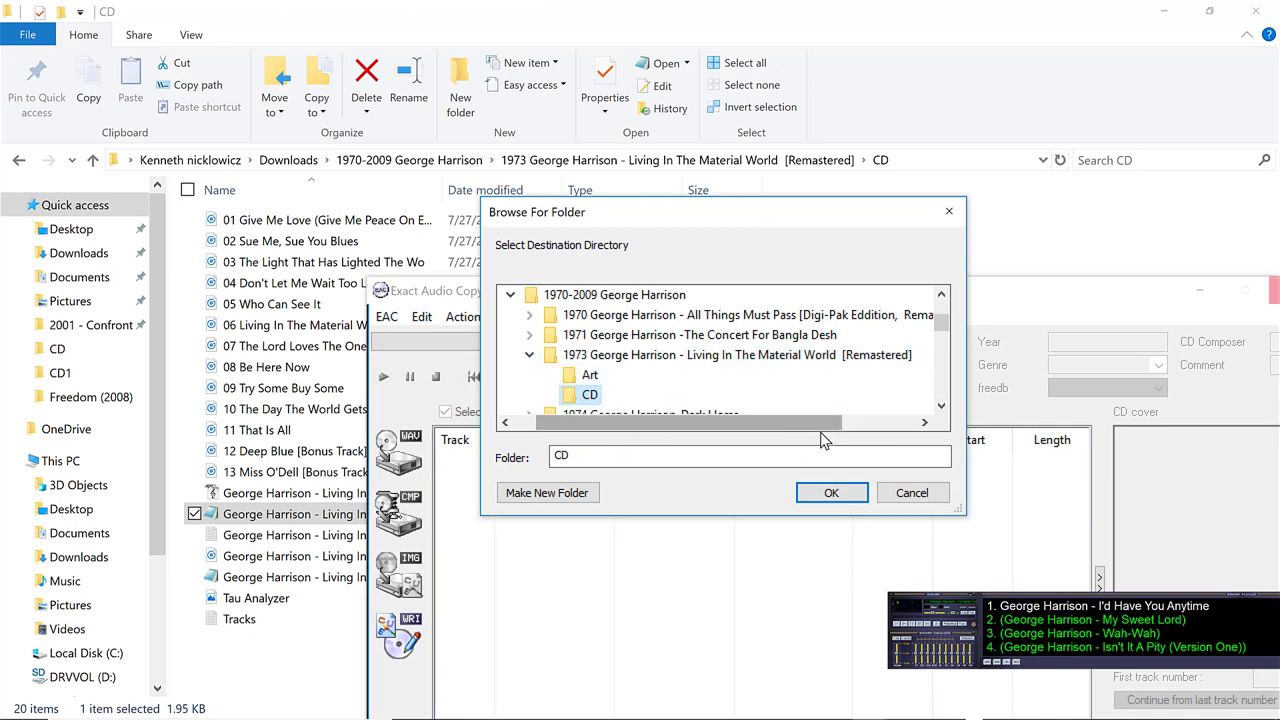
click(831, 492)
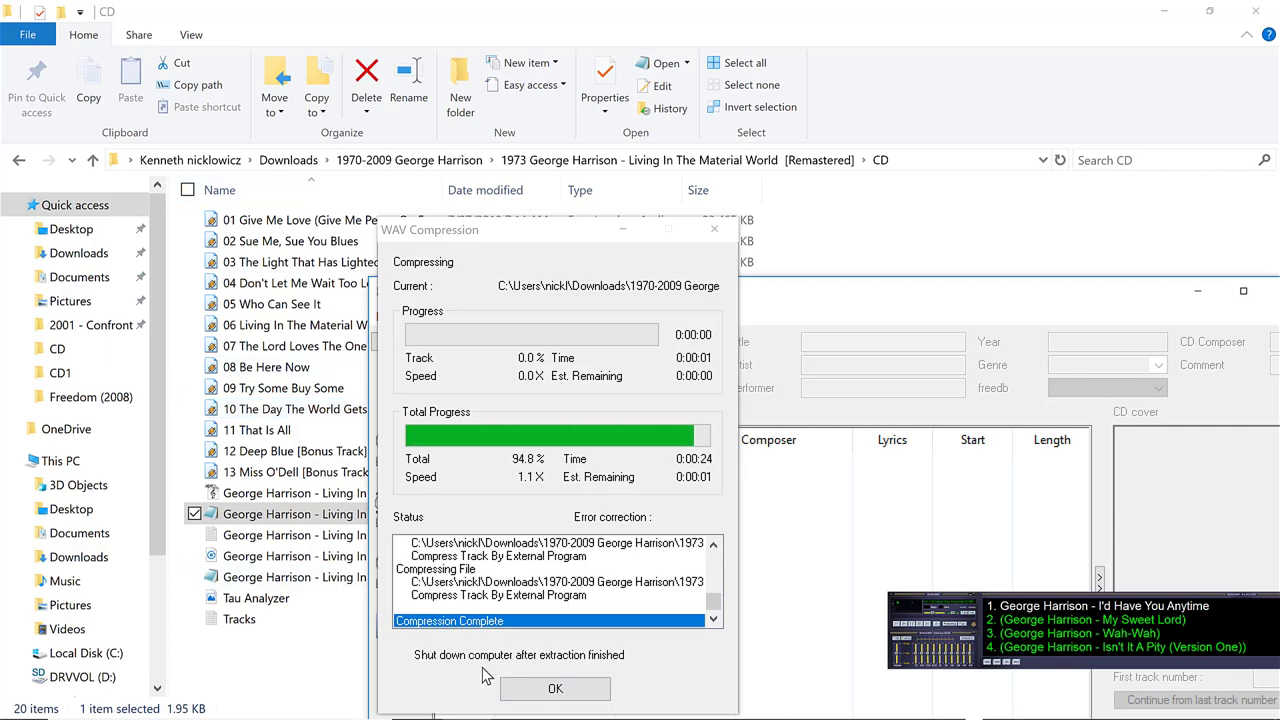
click(551, 689)
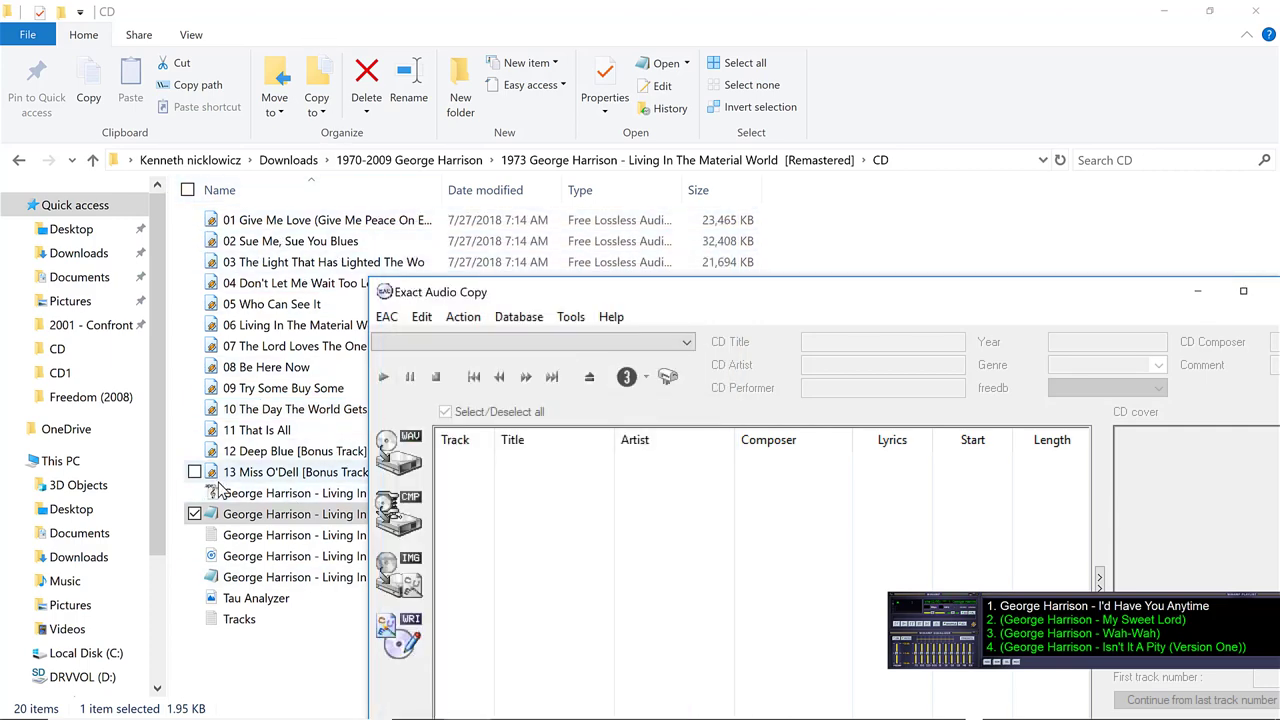
Step: Delete the leftover Monkey's Audio, CUE, text, WAV and Tau Analyzer files from the CD folder, keeping only the 13 FLAC tracks
click(285, 220)
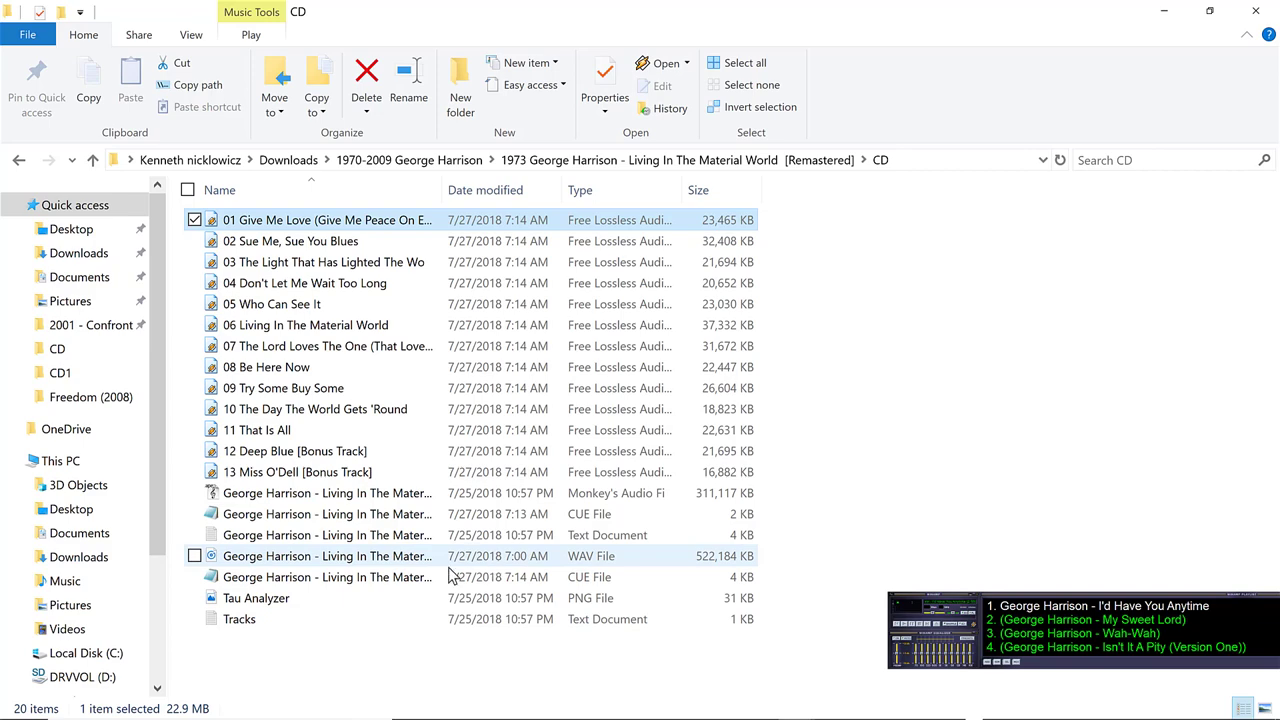
drag(180, 484, 294, 521)
drag(370, 565, 382, 604)
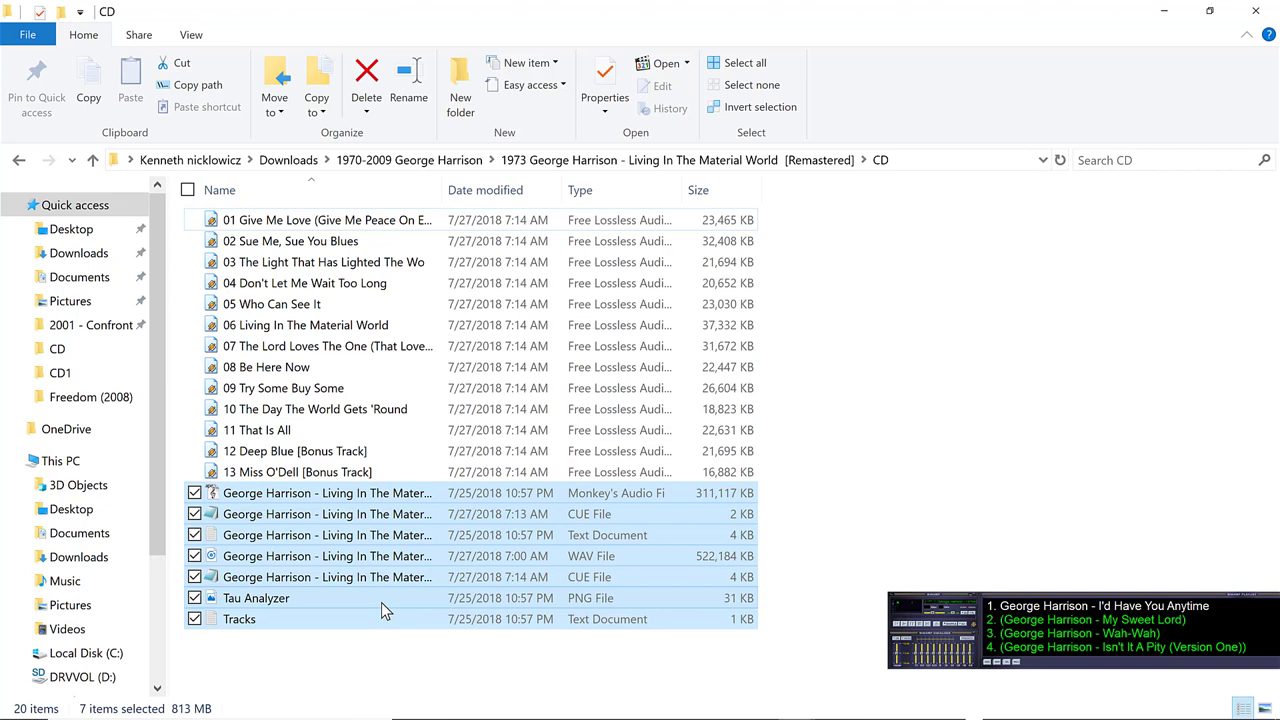
key(Delete)
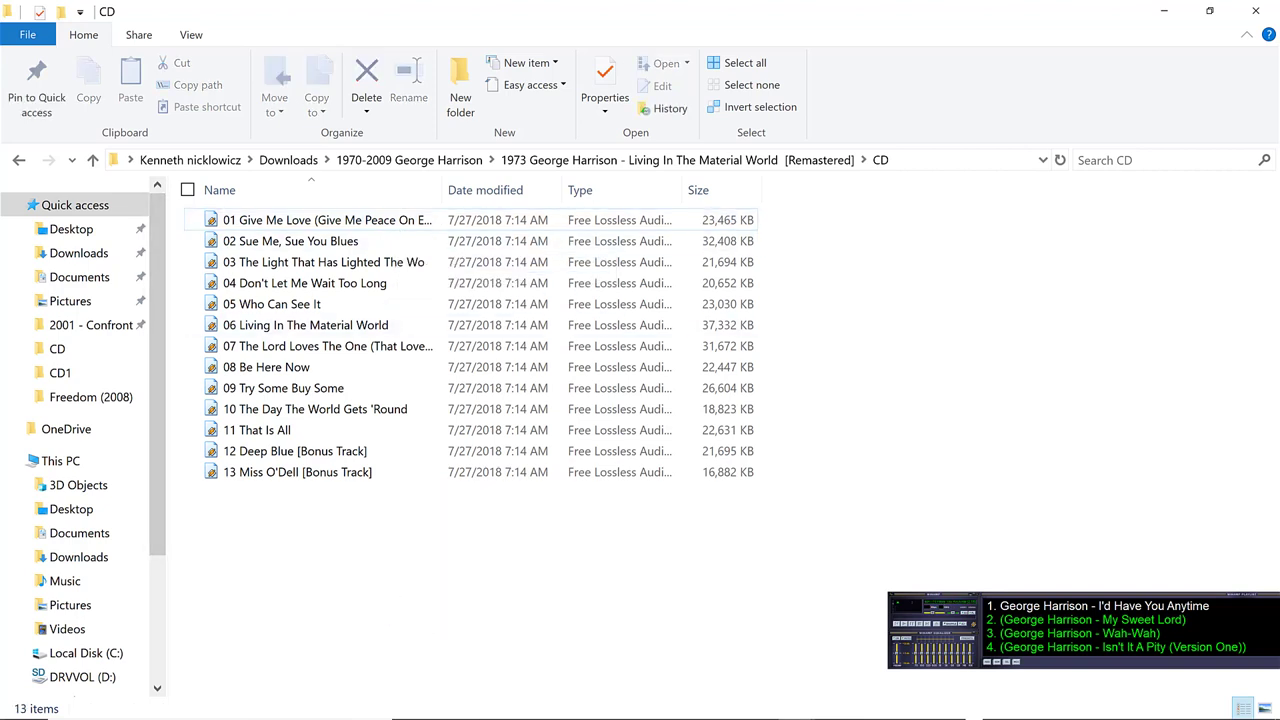
Step: Switch to Tag&Rename and open the CD folder of 1973 George Harrison - Living In The Material World [Remastered]
mouse_move(800, 715)
click(843, 710)
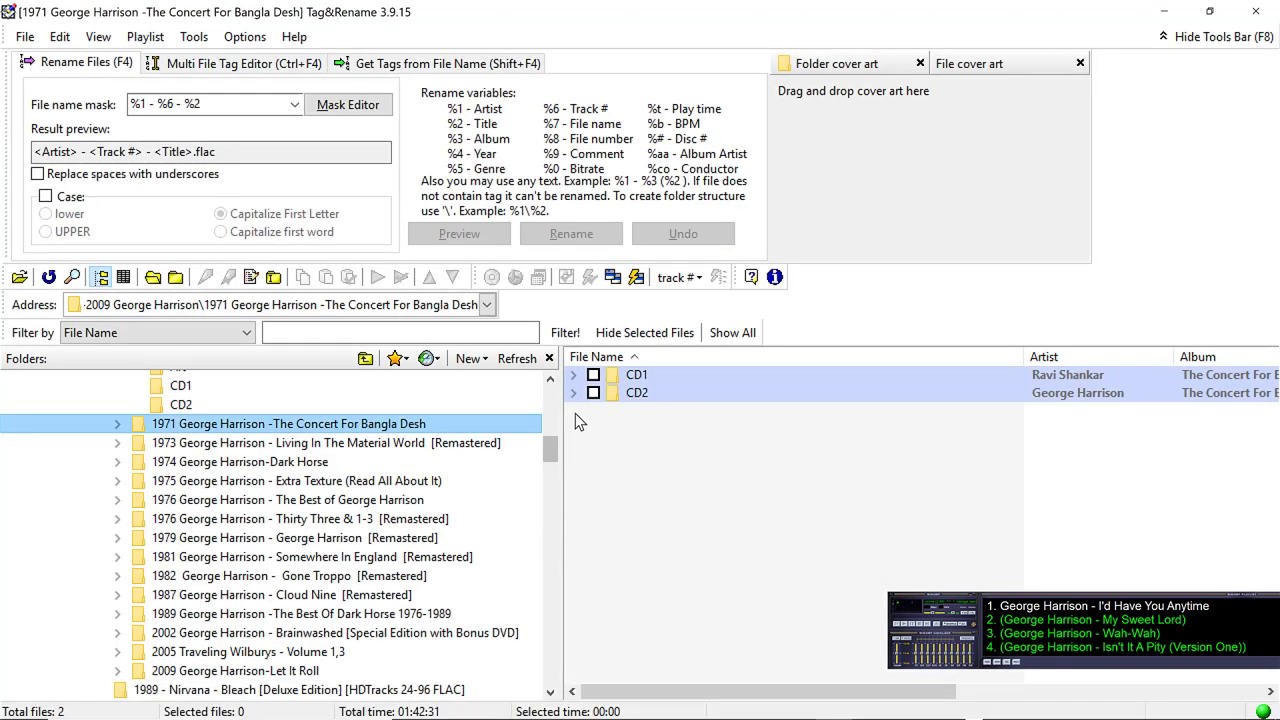
click(405, 443)
double_click(387, 450)
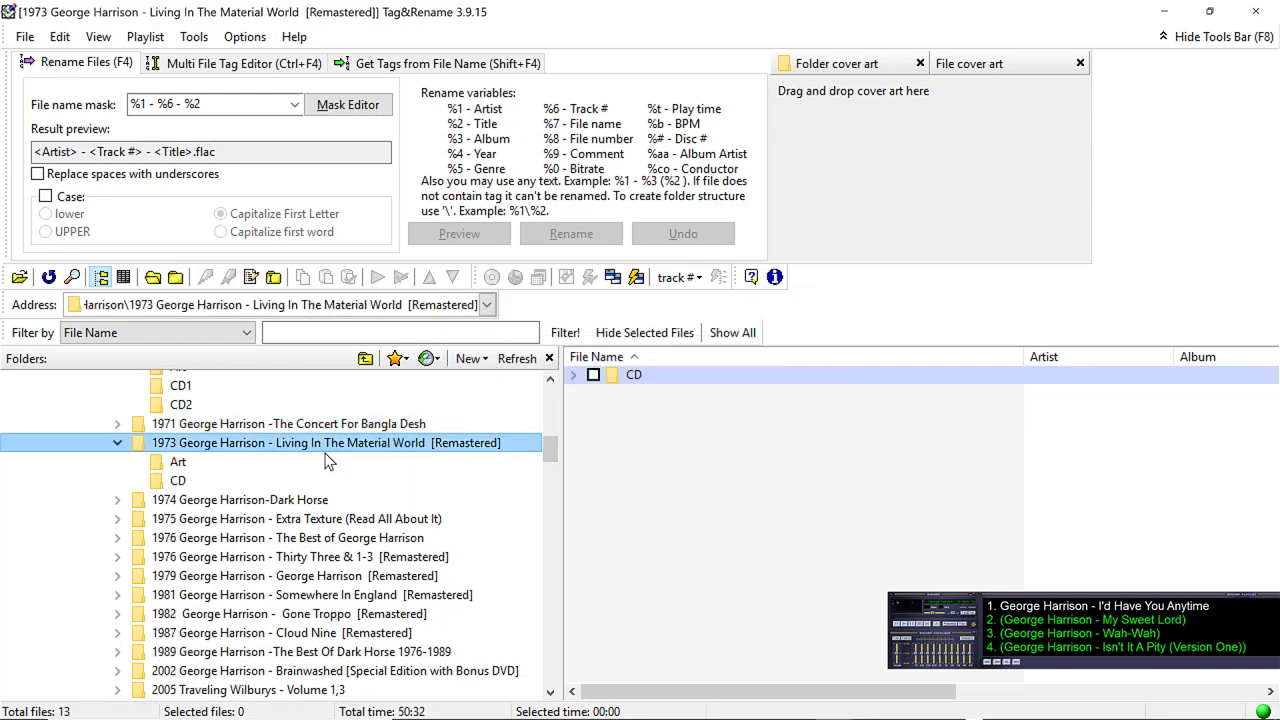
click(178, 481)
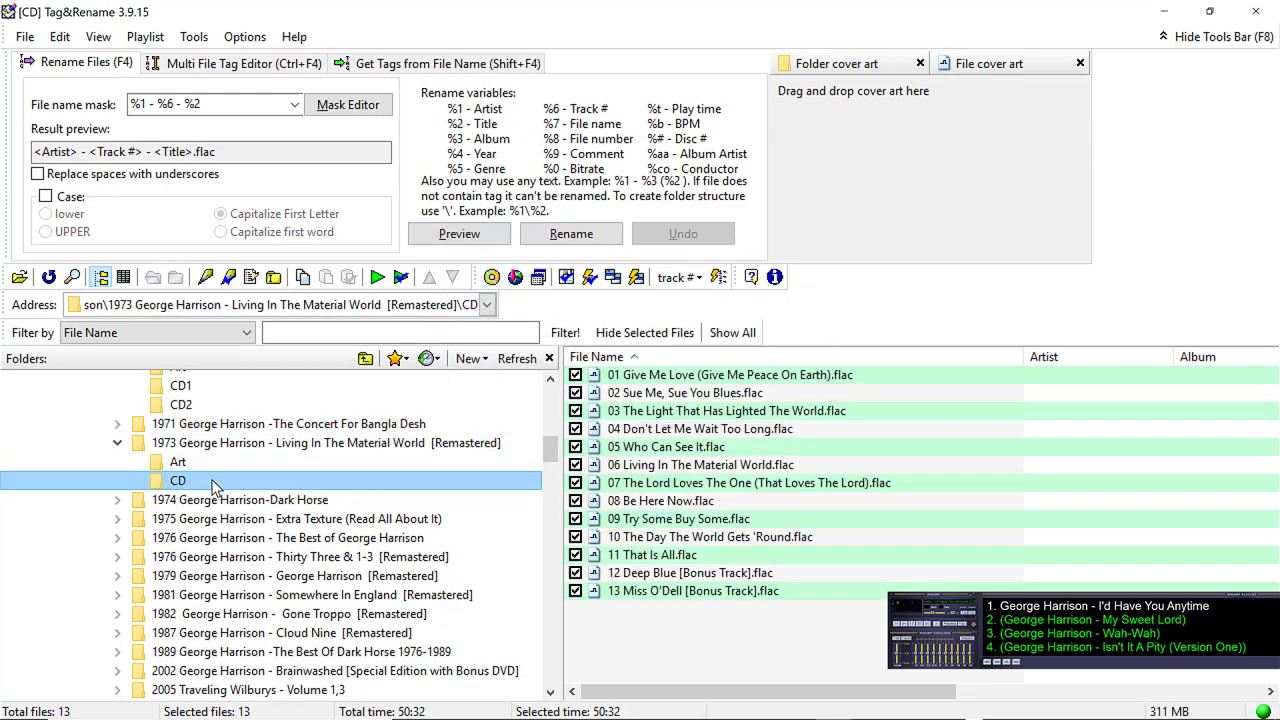
Step: Start loading album titles from Amazon/TrackType.org, clear the album name, and enter George Harrison as the artist
click(194, 36)
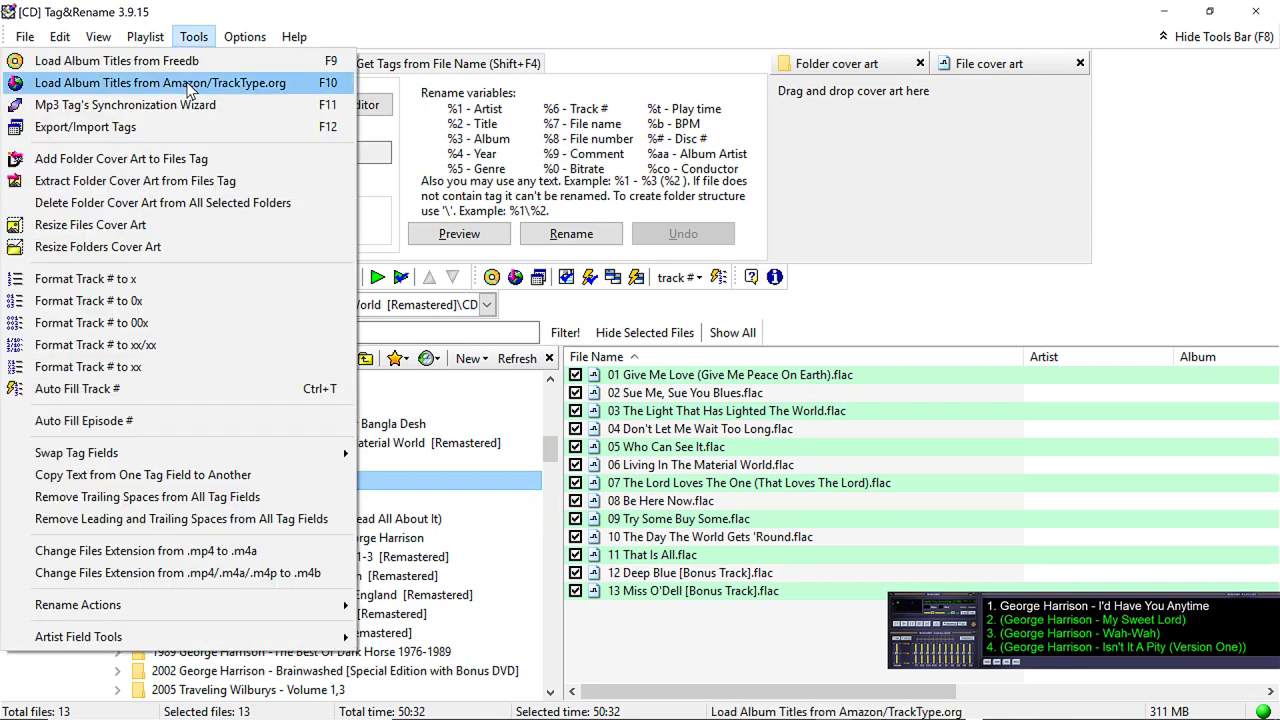
click(190, 83)
drag(210, 27, 575, 157)
double_click(463, 199)
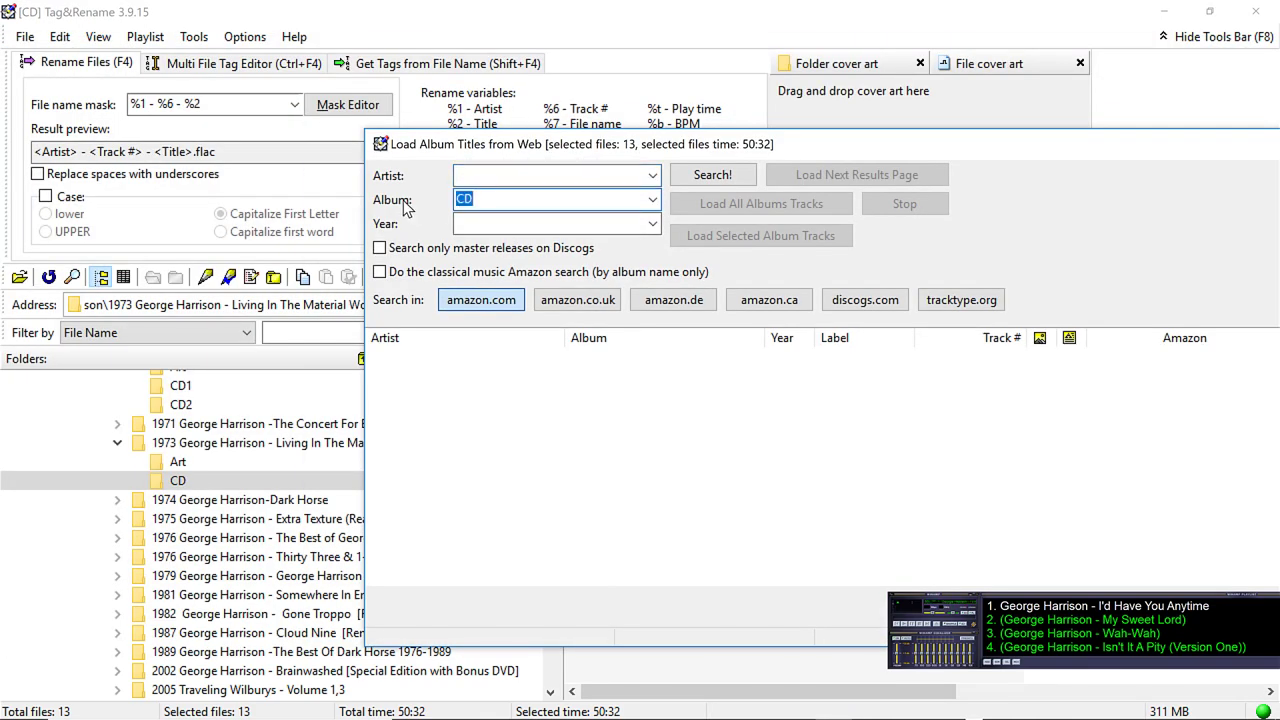
key(Delete)
click(488, 175)
text(Geo)
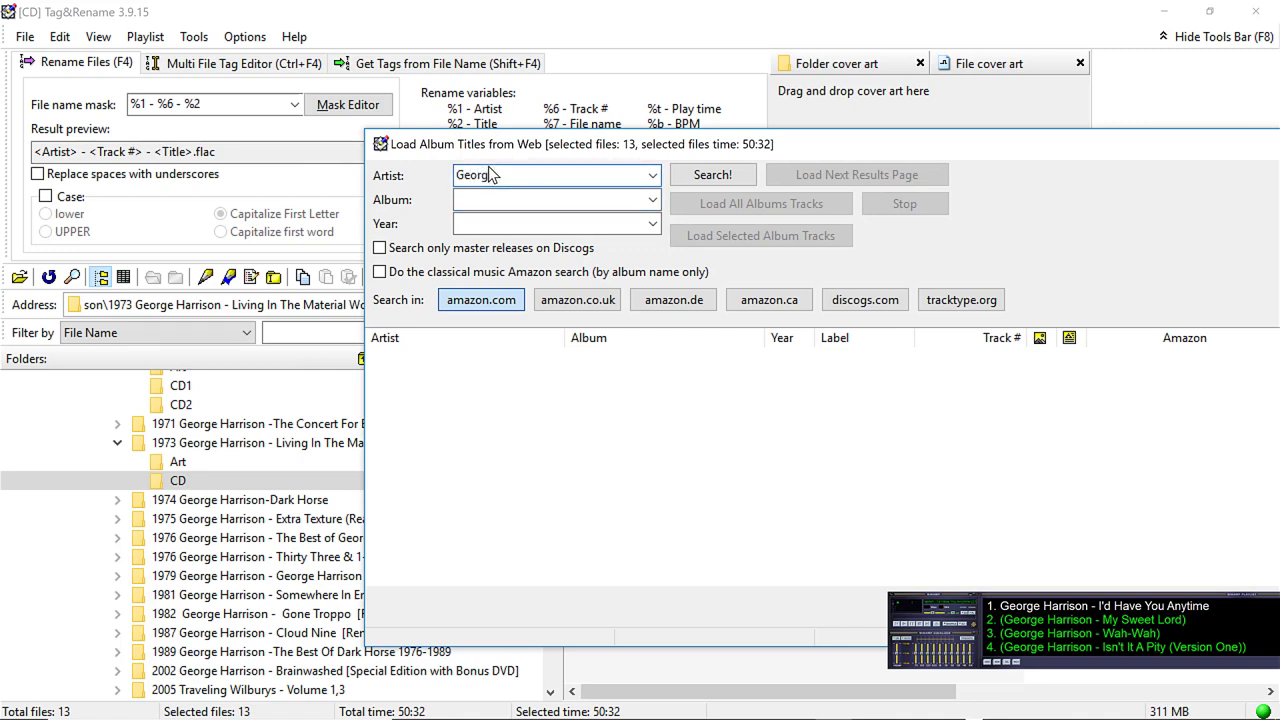
text(rge Harrison)
Step: Search amazon.com by artist only, dismissing any error and leaving the album name blank
key(Tab)
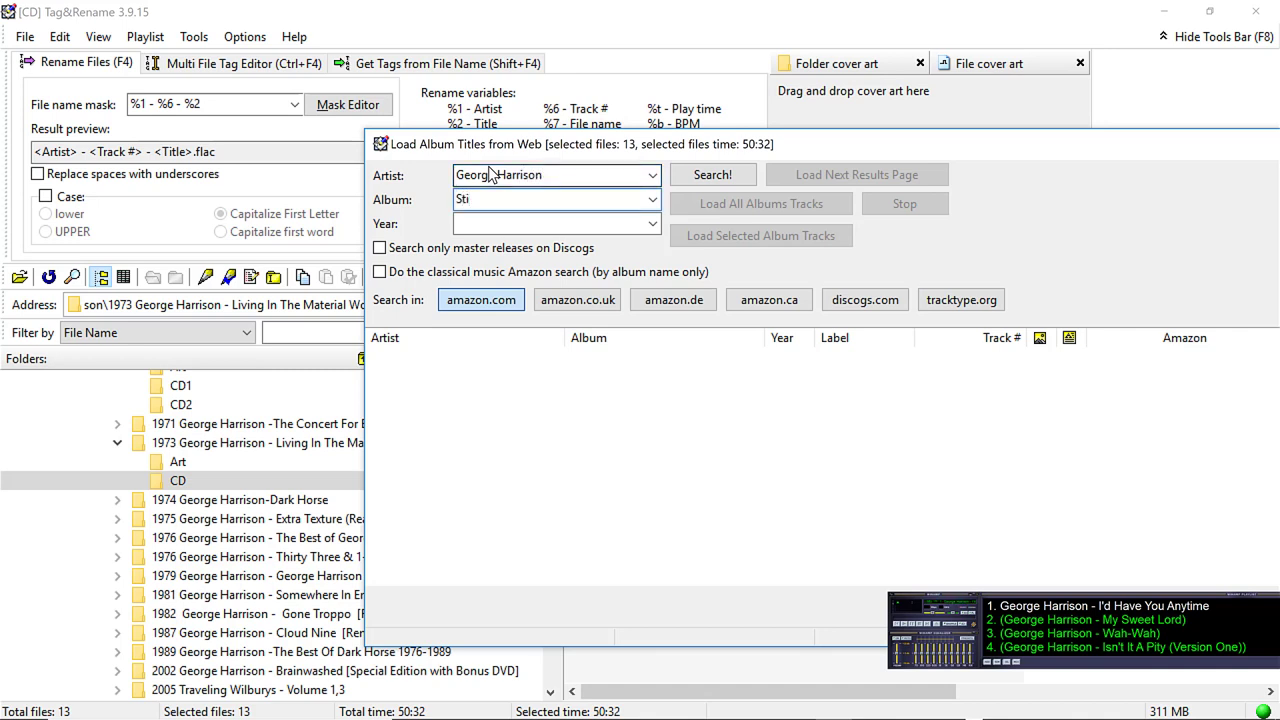
key(Return)
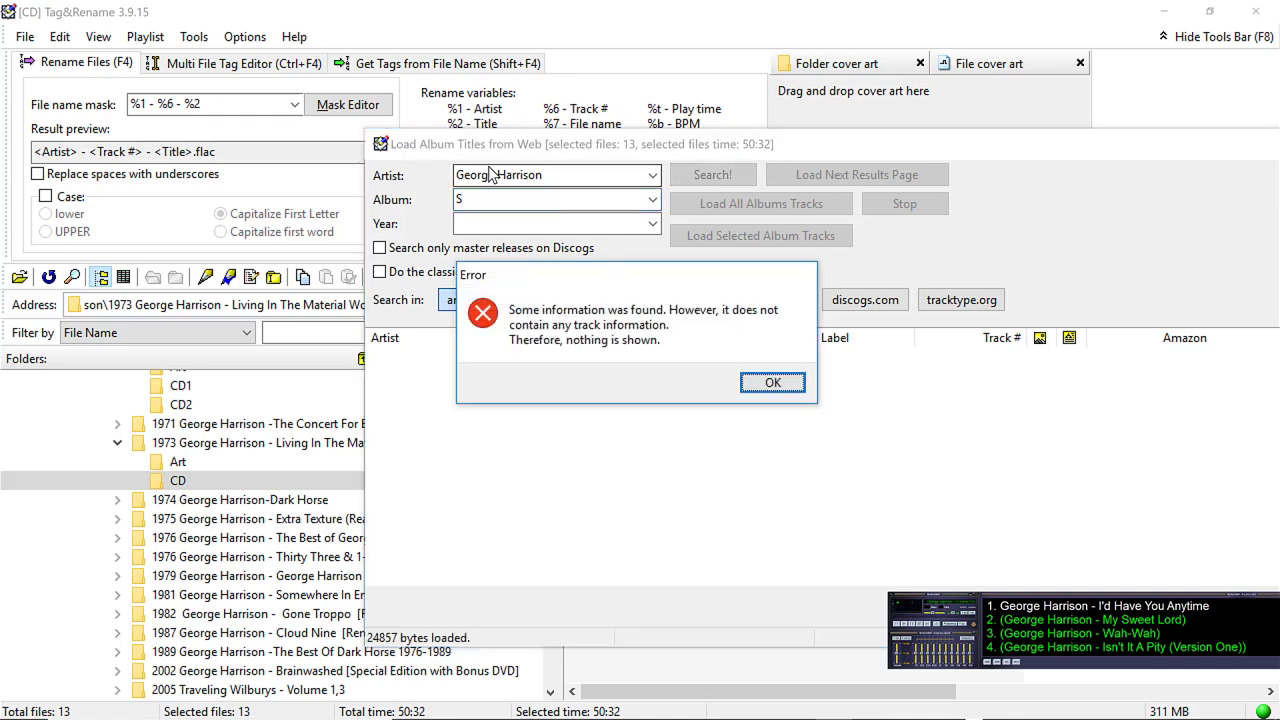
key(Return)
key(BackSpace)
key(Return)
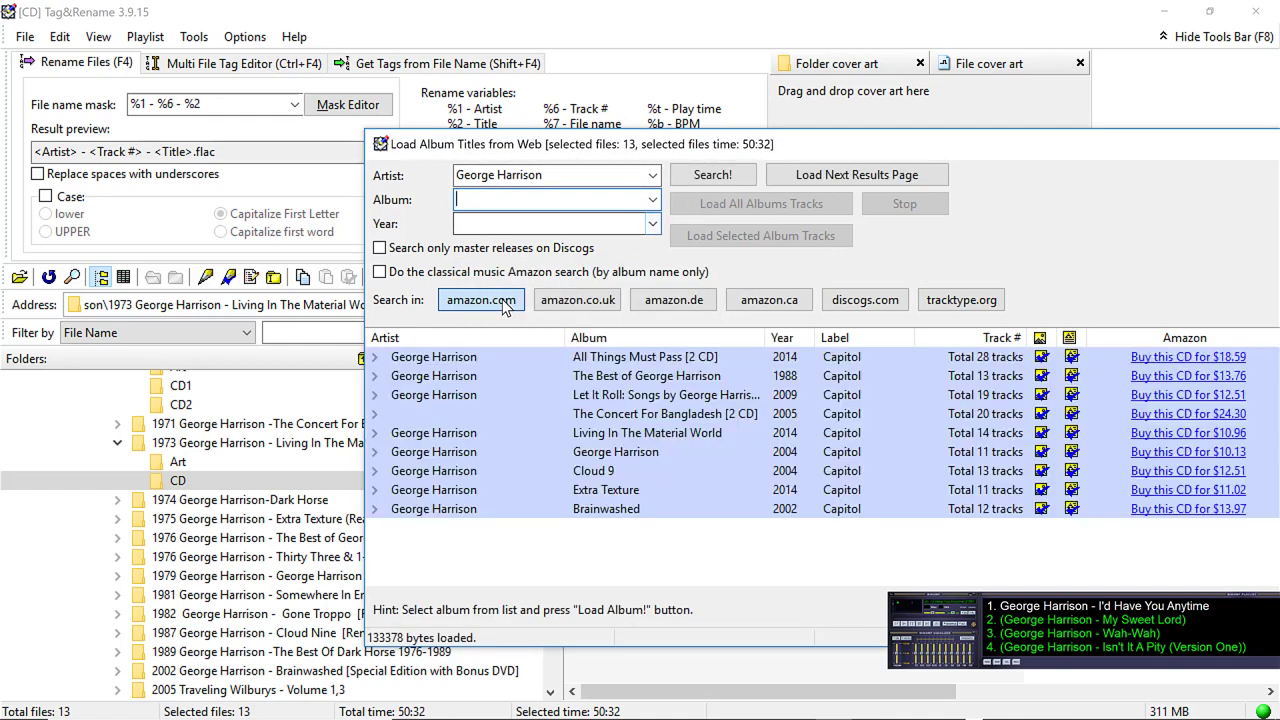
Step: Load the album information of the 2014 Capitol release of Living In The Material World from the search results
click(636, 436)
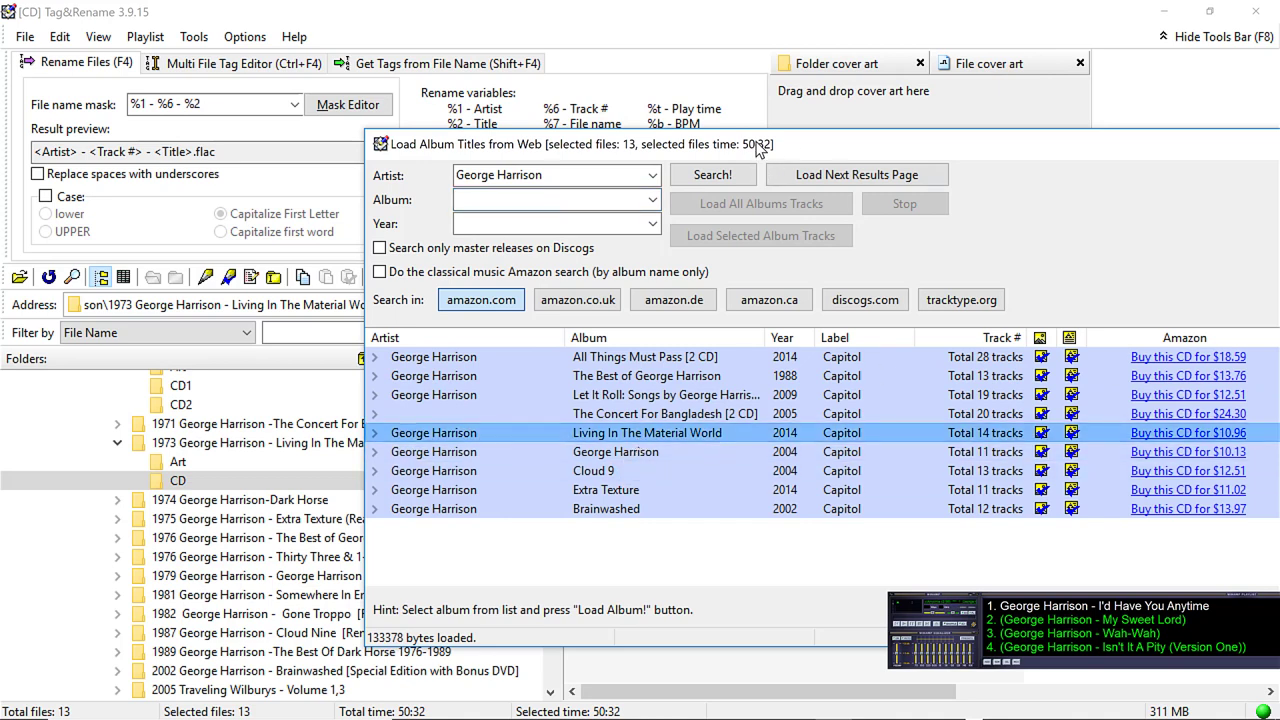
drag(760, 145, 614, 63)
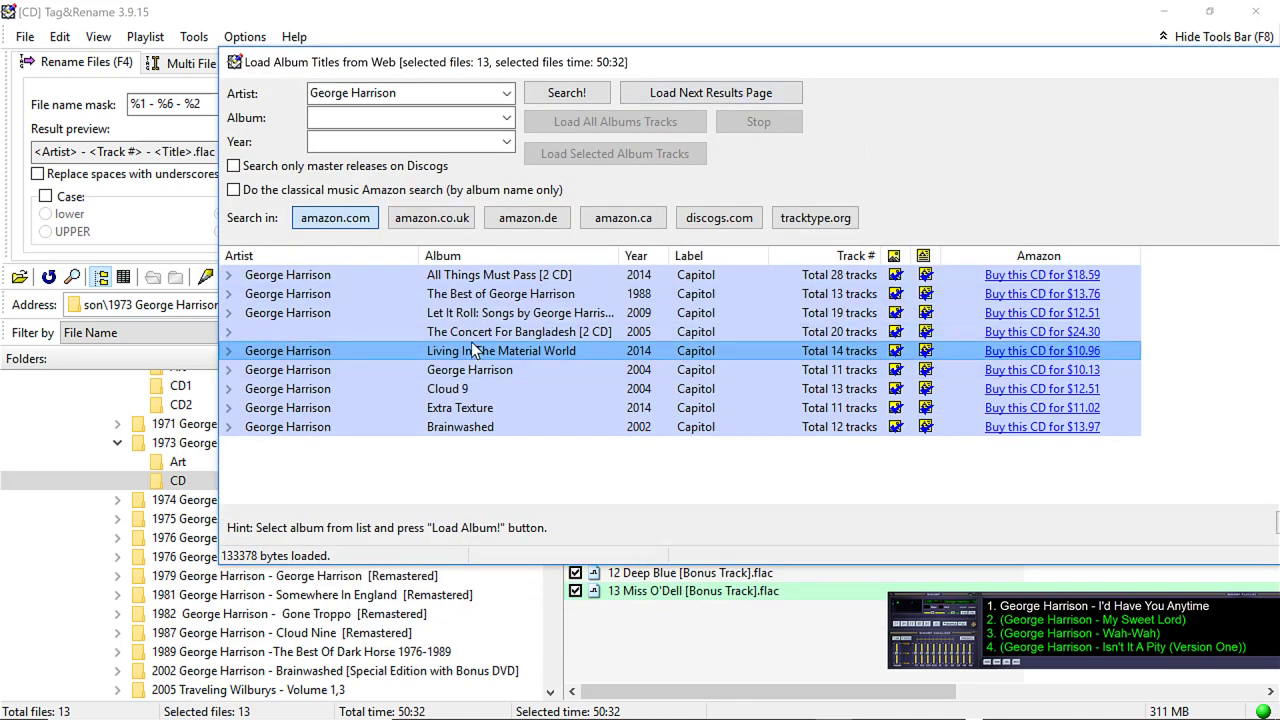
drag(521, 66, 360, 66)
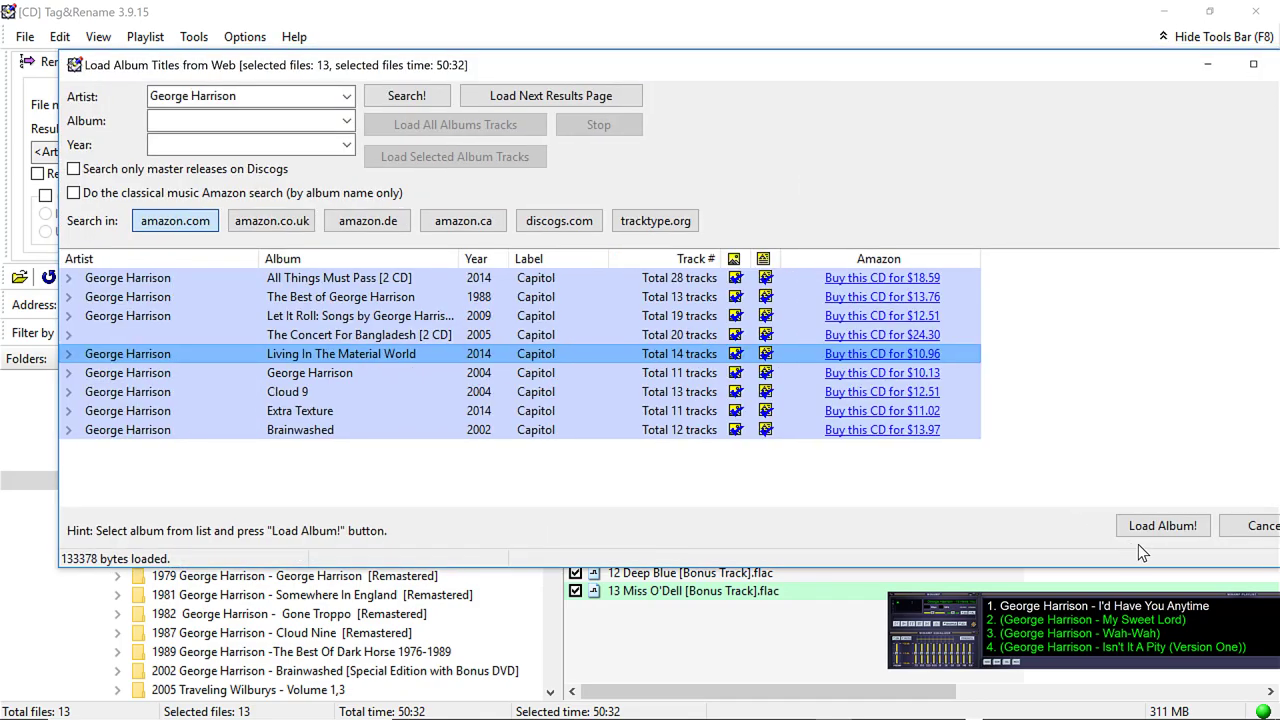
click(1152, 525)
Step: Compare the FLAC file names with the loaded track titles from first to last, including the title without a matching file
scroll(418, 210, down, 1)
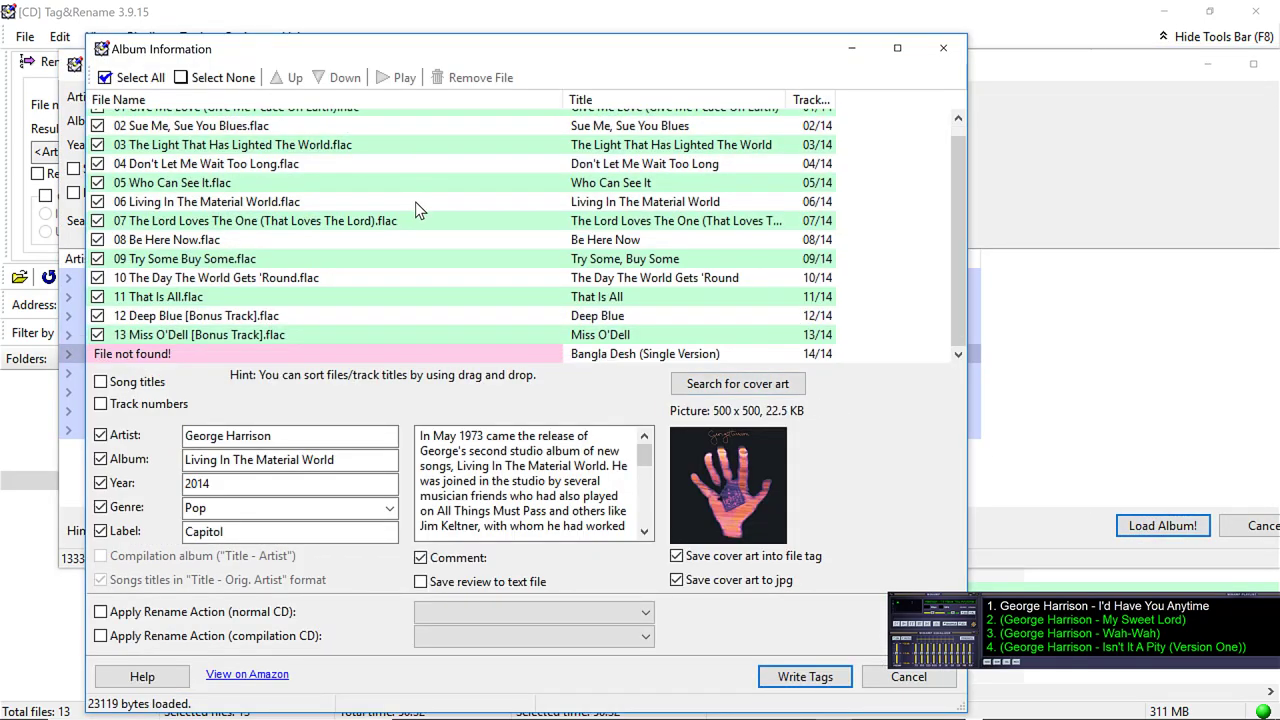
scroll(417, 216, up, 1)
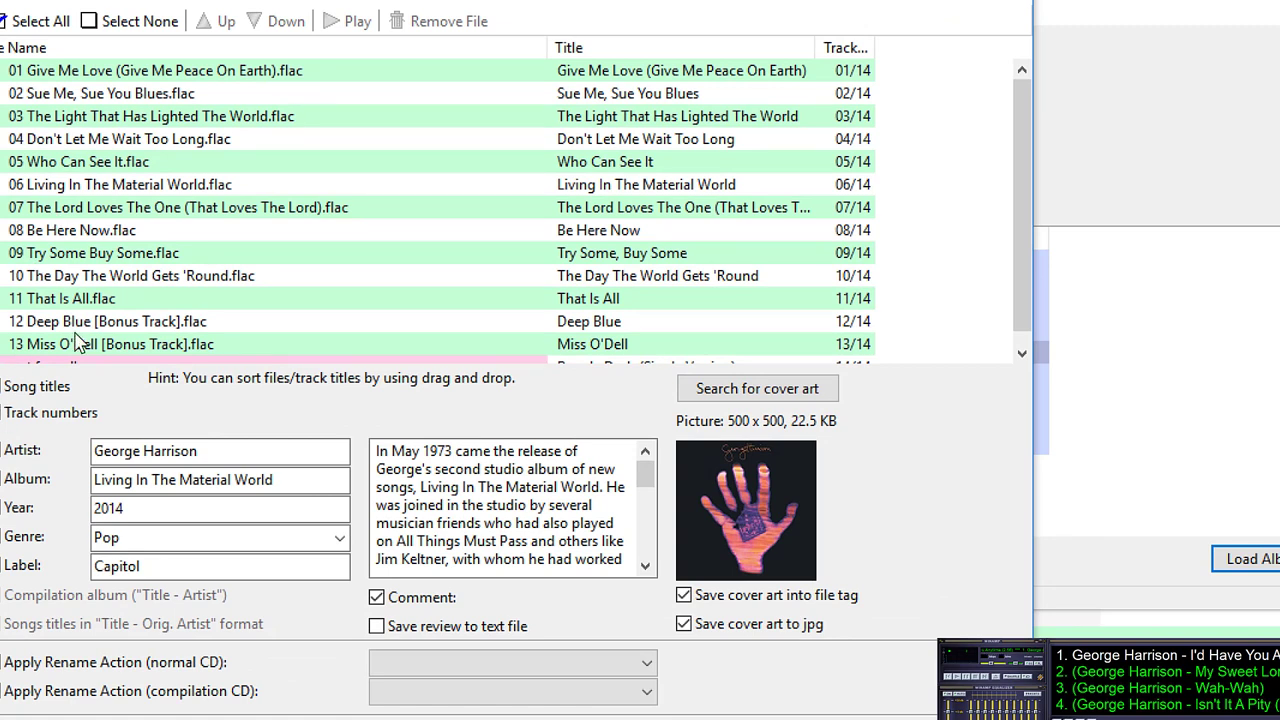
click(109, 92)
click(103, 118)
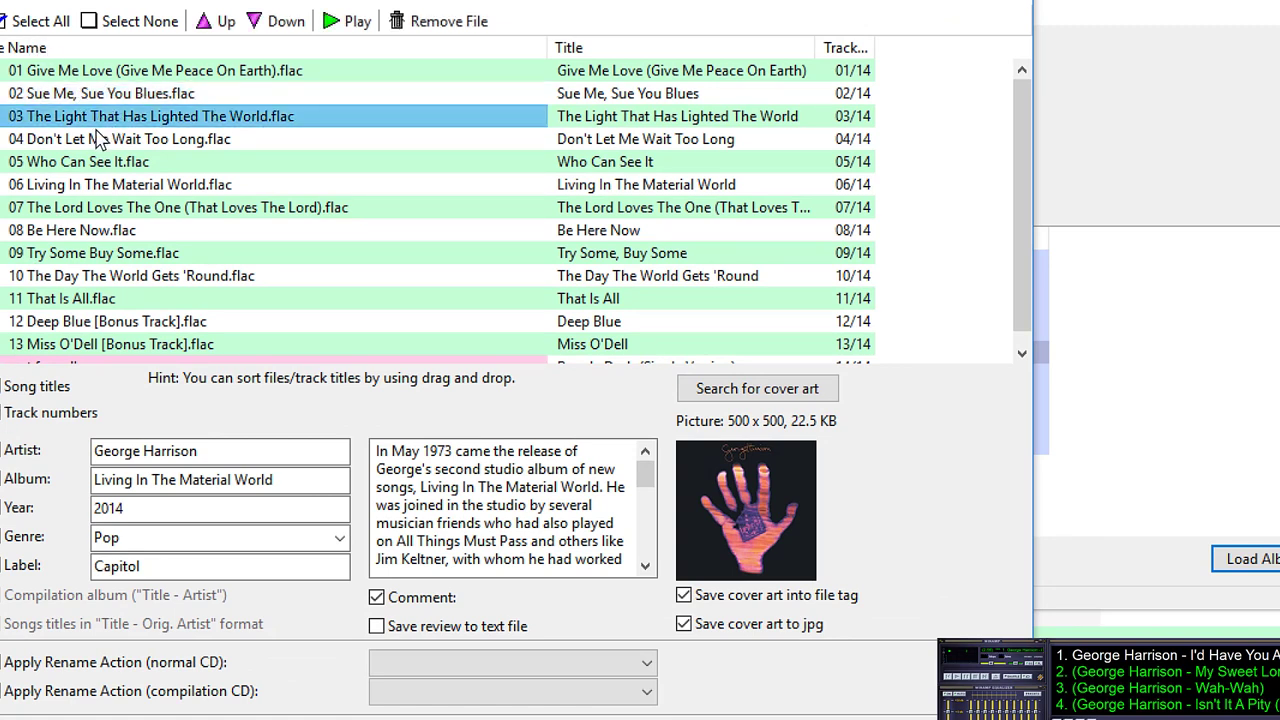
click(97, 139)
click(121, 163)
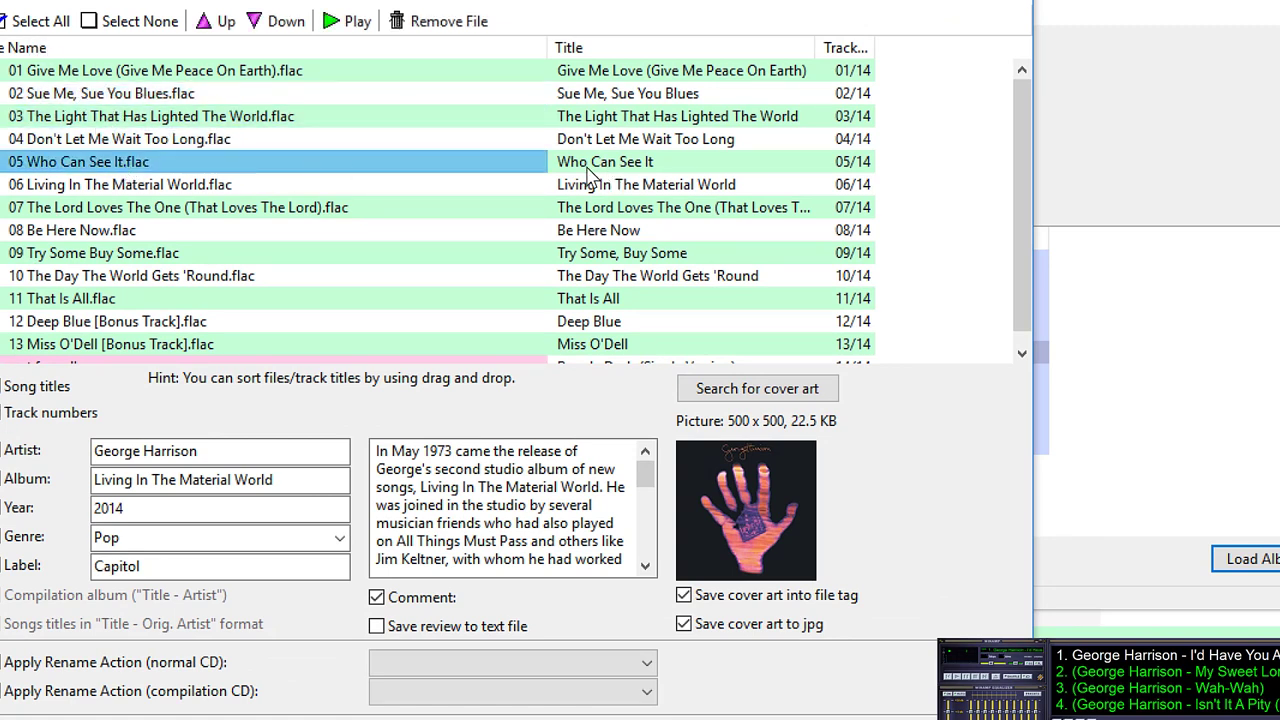
click(142, 182)
click(120, 207)
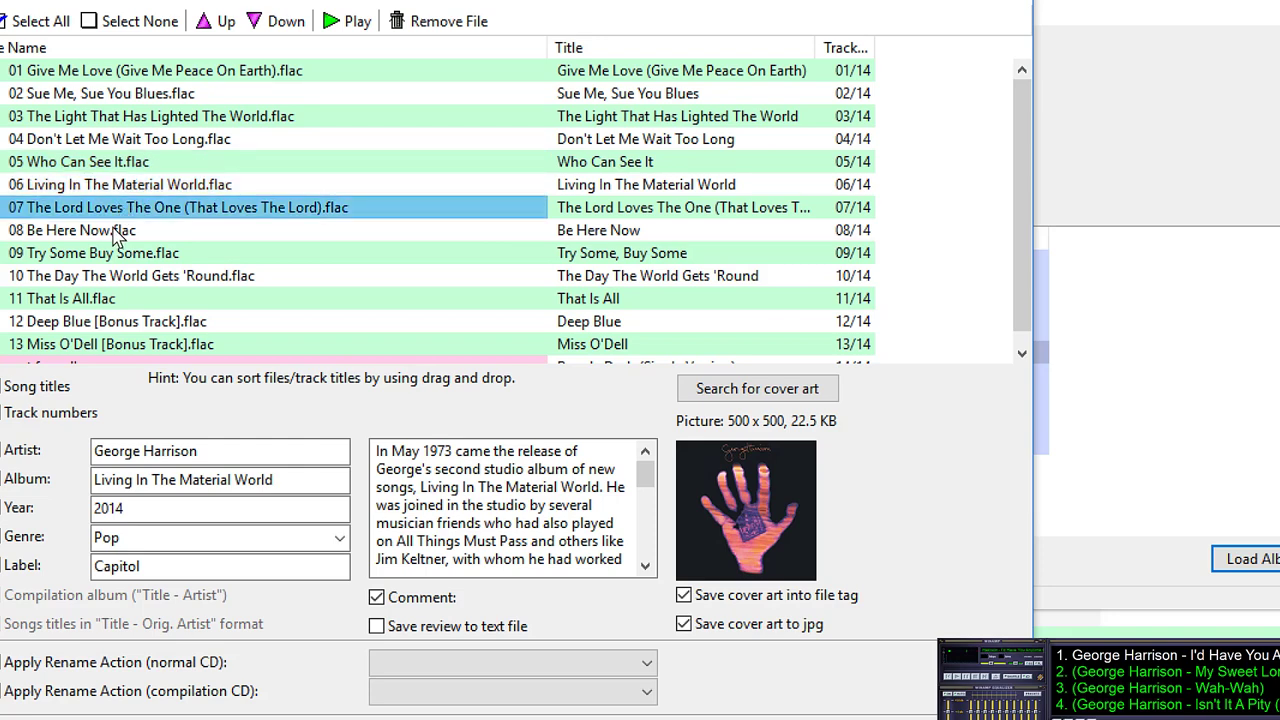
click(115, 231)
click(116, 255)
click(115, 277)
click(112, 300)
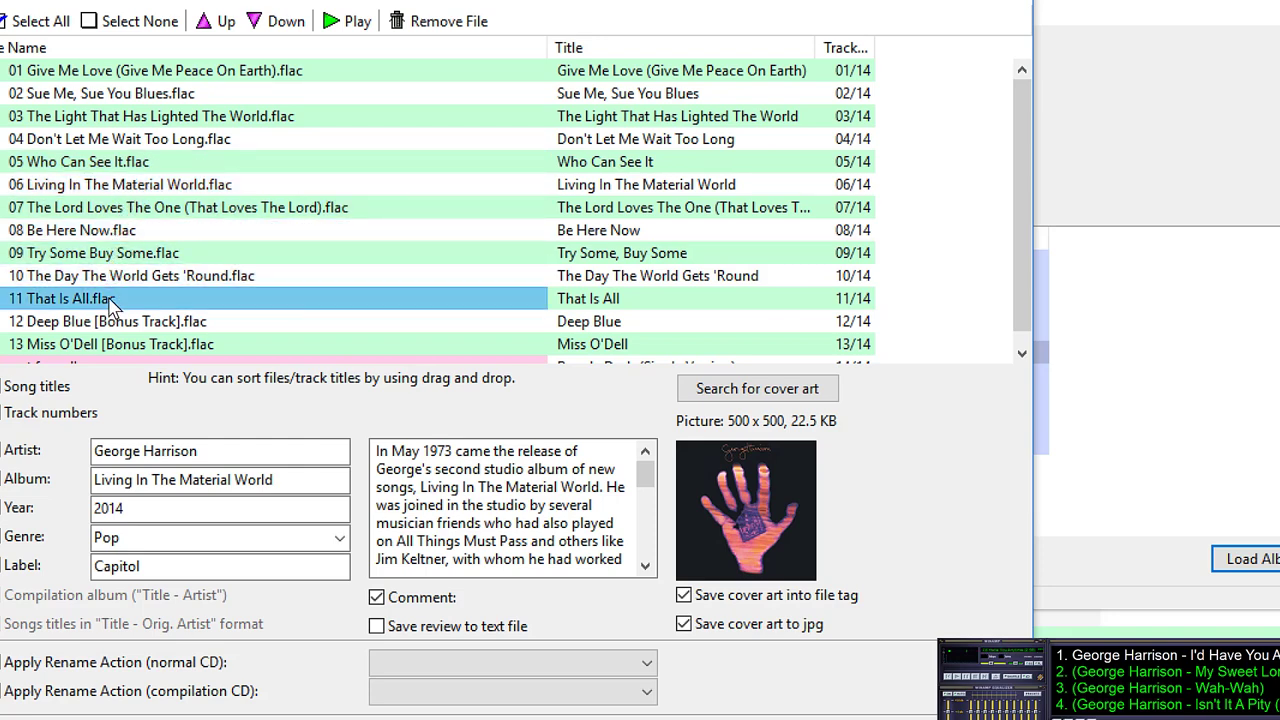
click(112, 320)
click(178, 328)
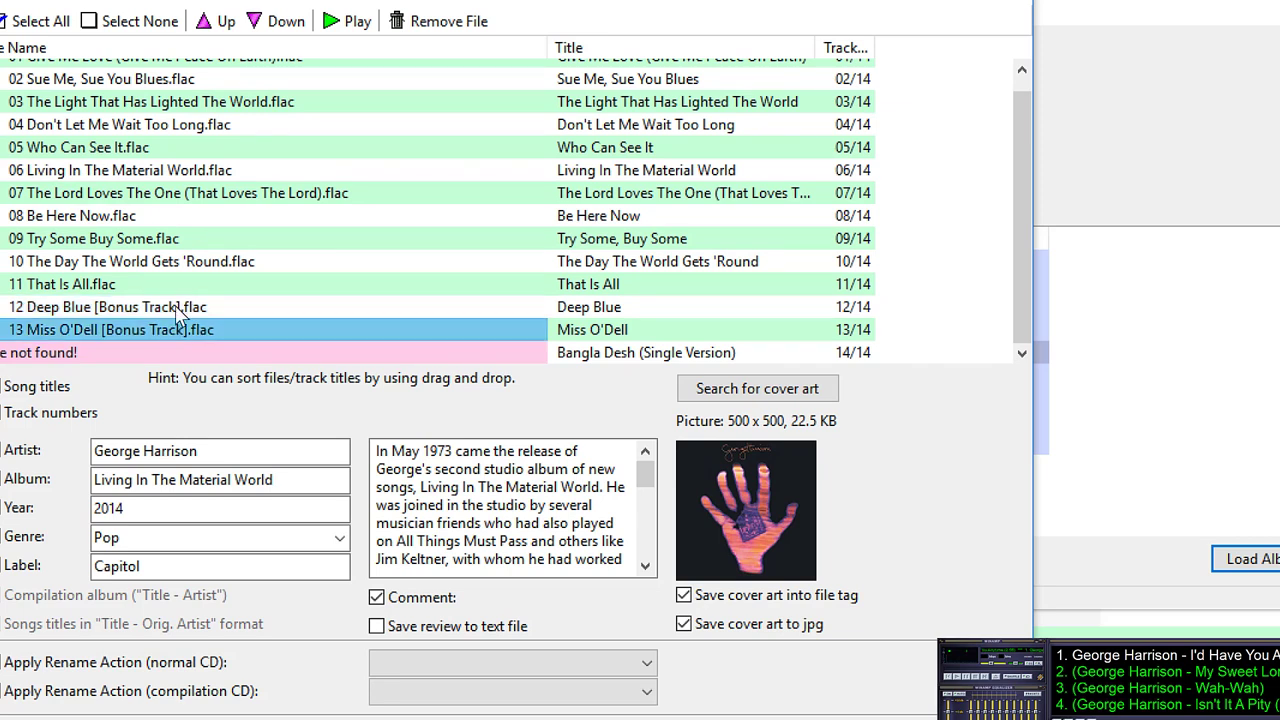
click(616, 360)
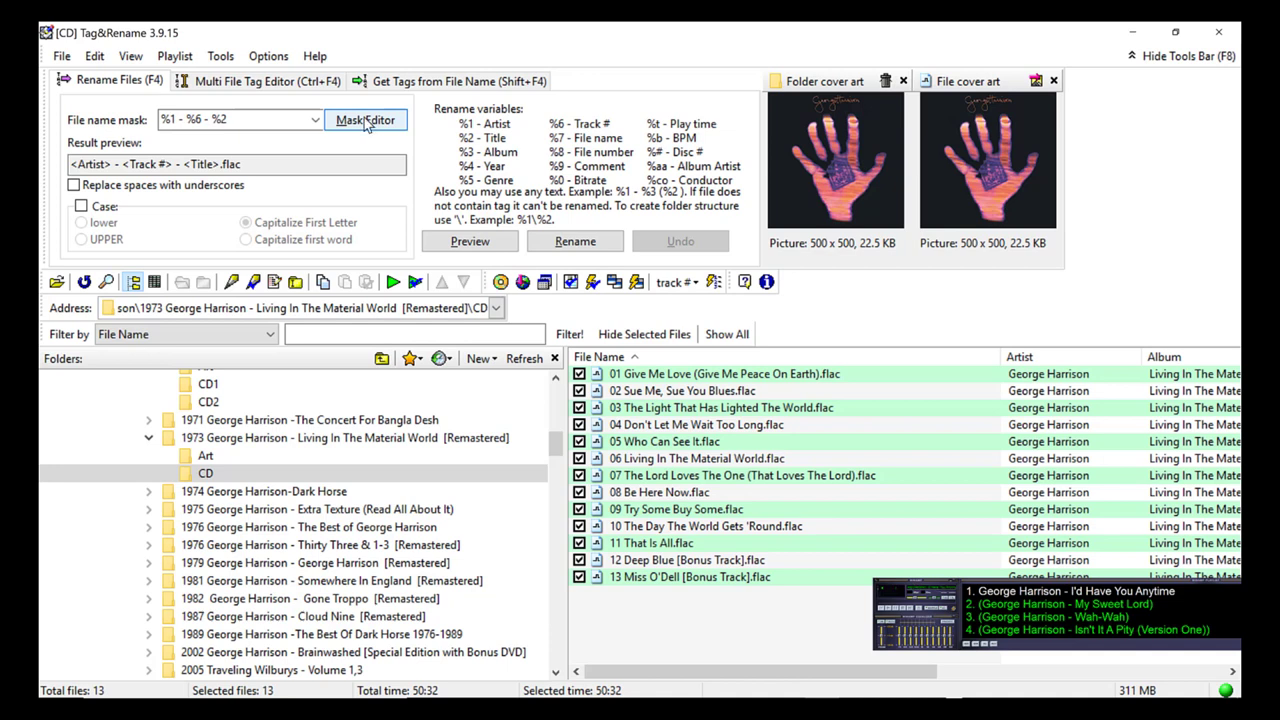
Step: Build the file name mask %1 - %6 - %2, add it to the saved masks, and rename the 13 tracks with it
click(366, 121)
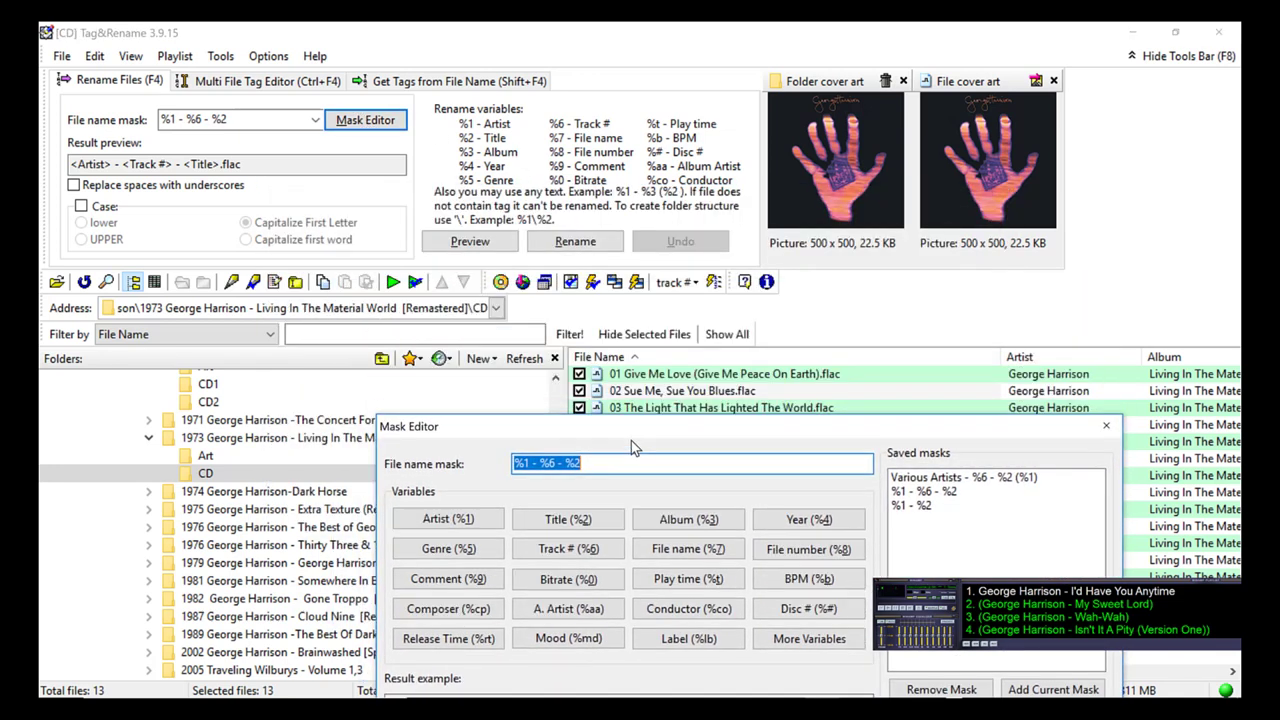
click(418, 481)
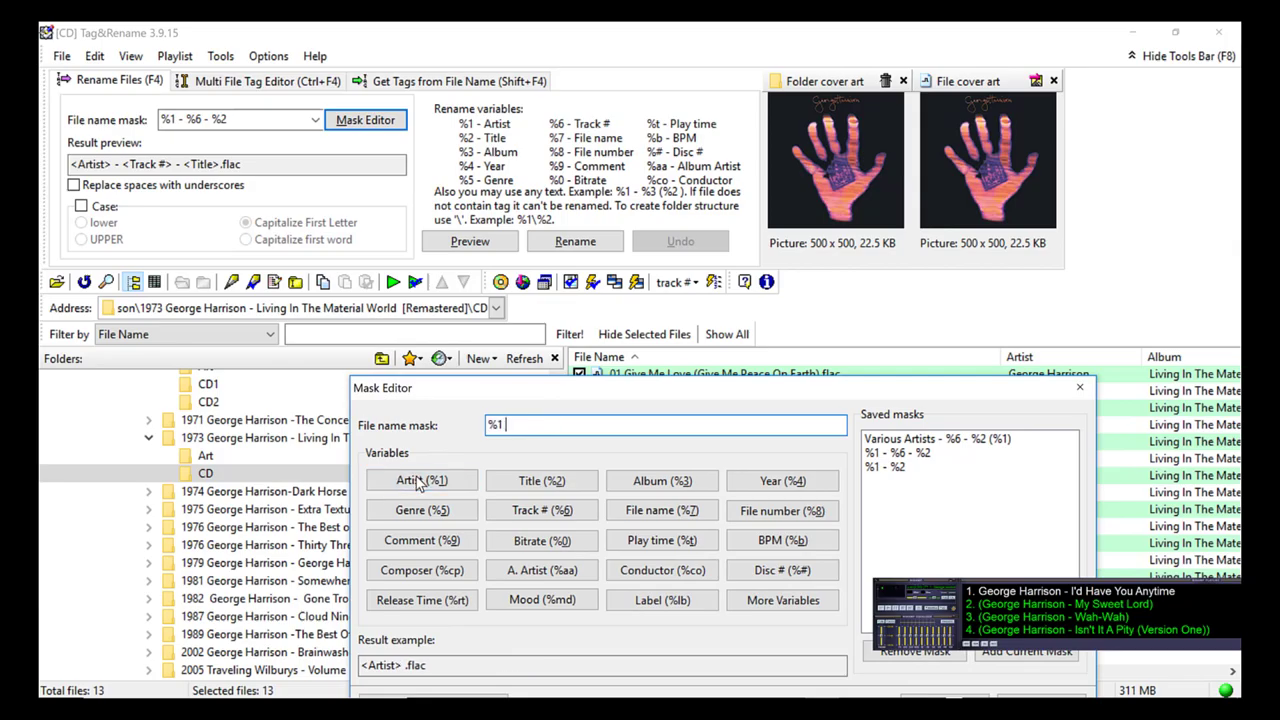
text(-)
click(535, 505)
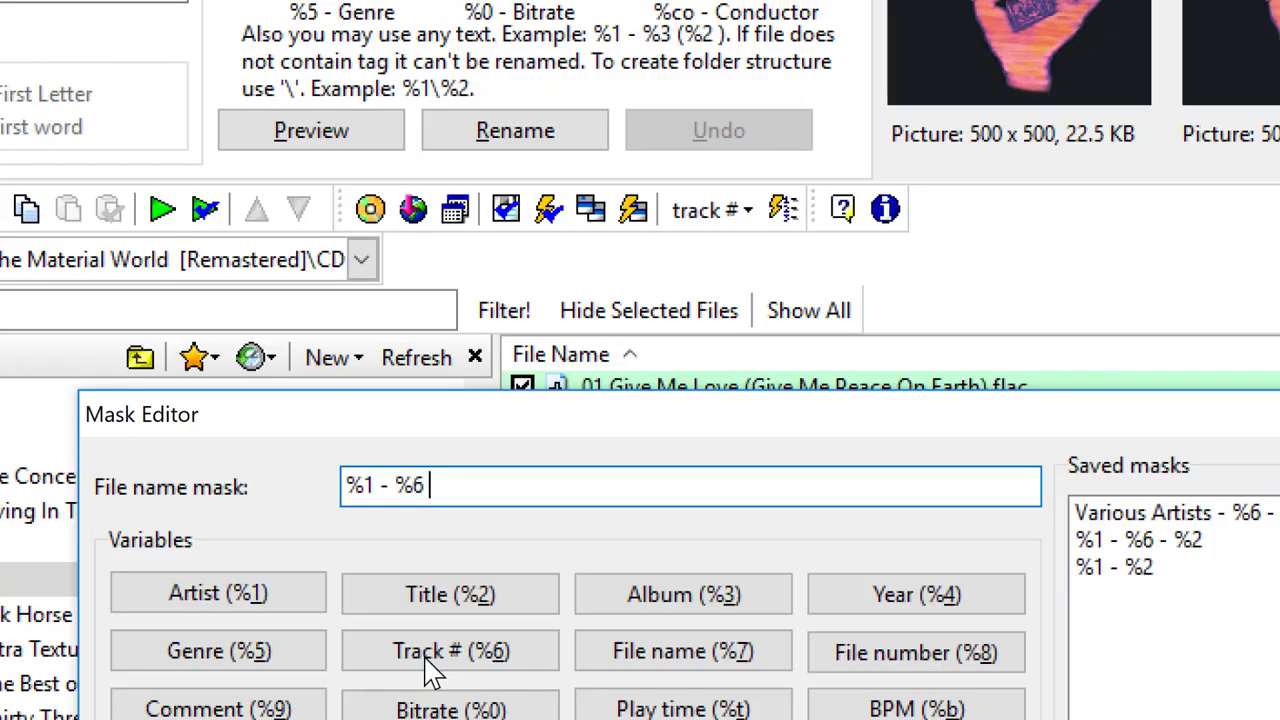
text(-)
click(462, 594)
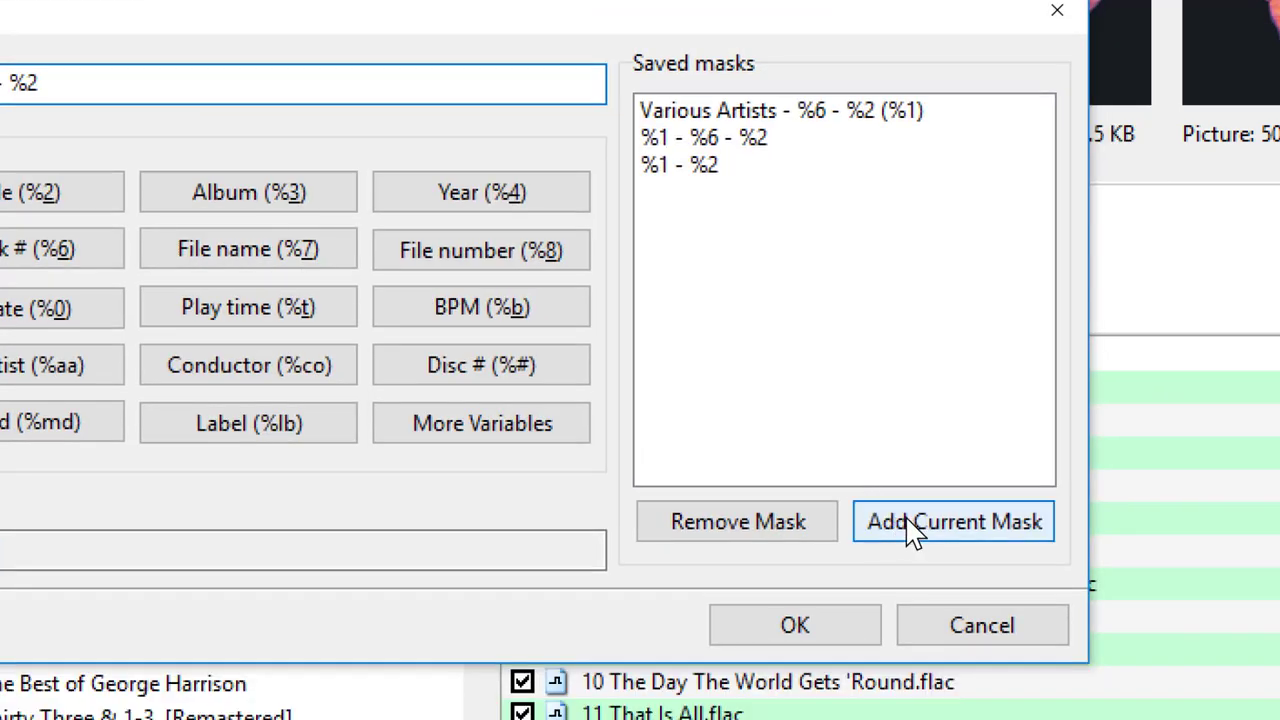
click(909, 531)
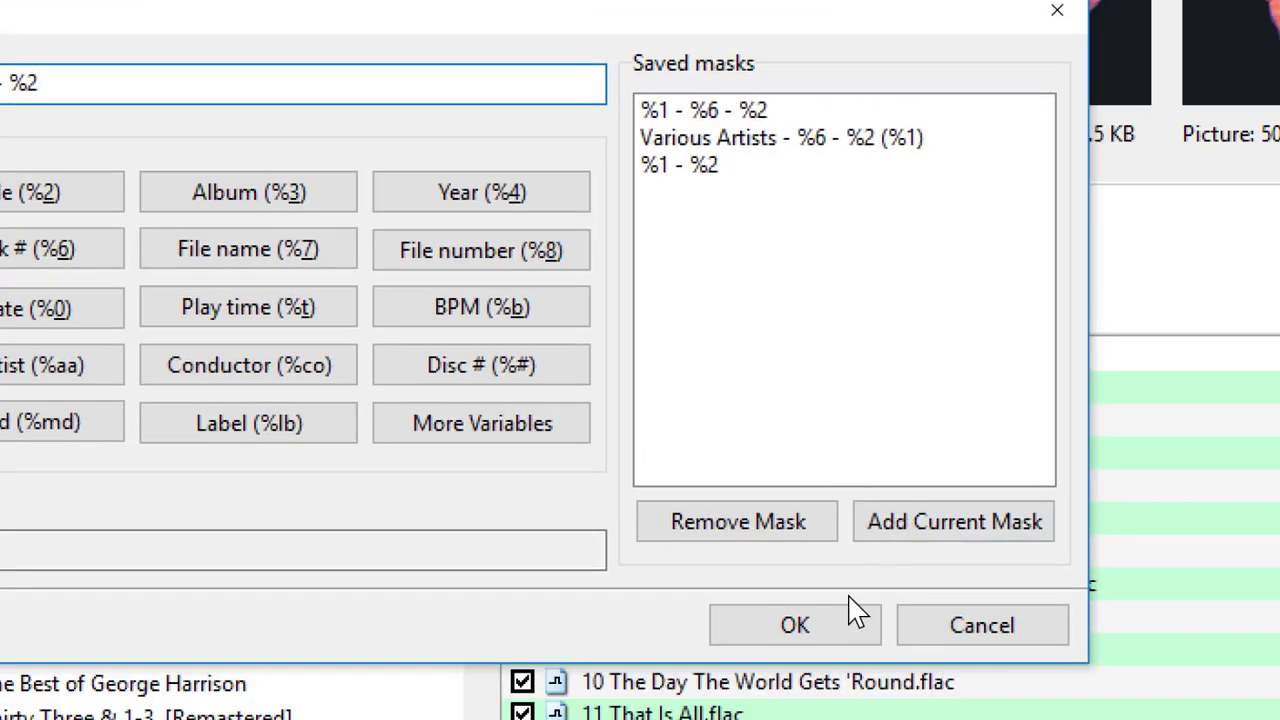
click(794, 600)
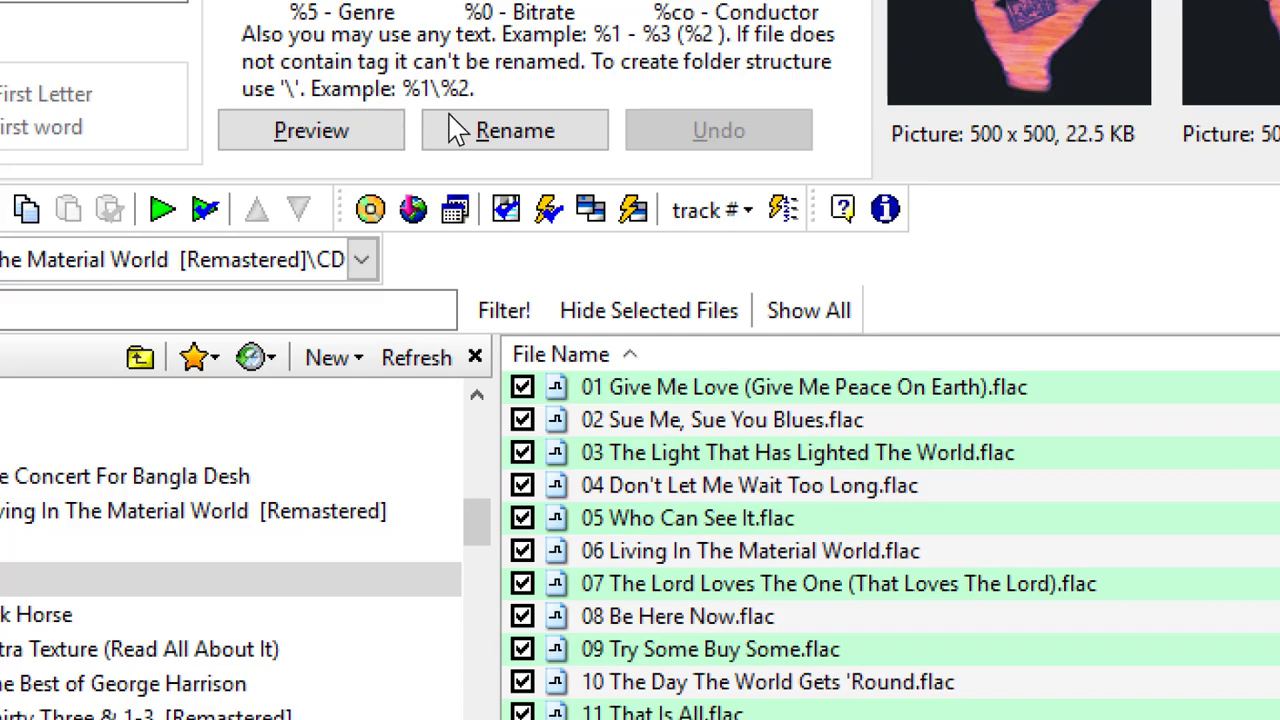
click(515, 142)
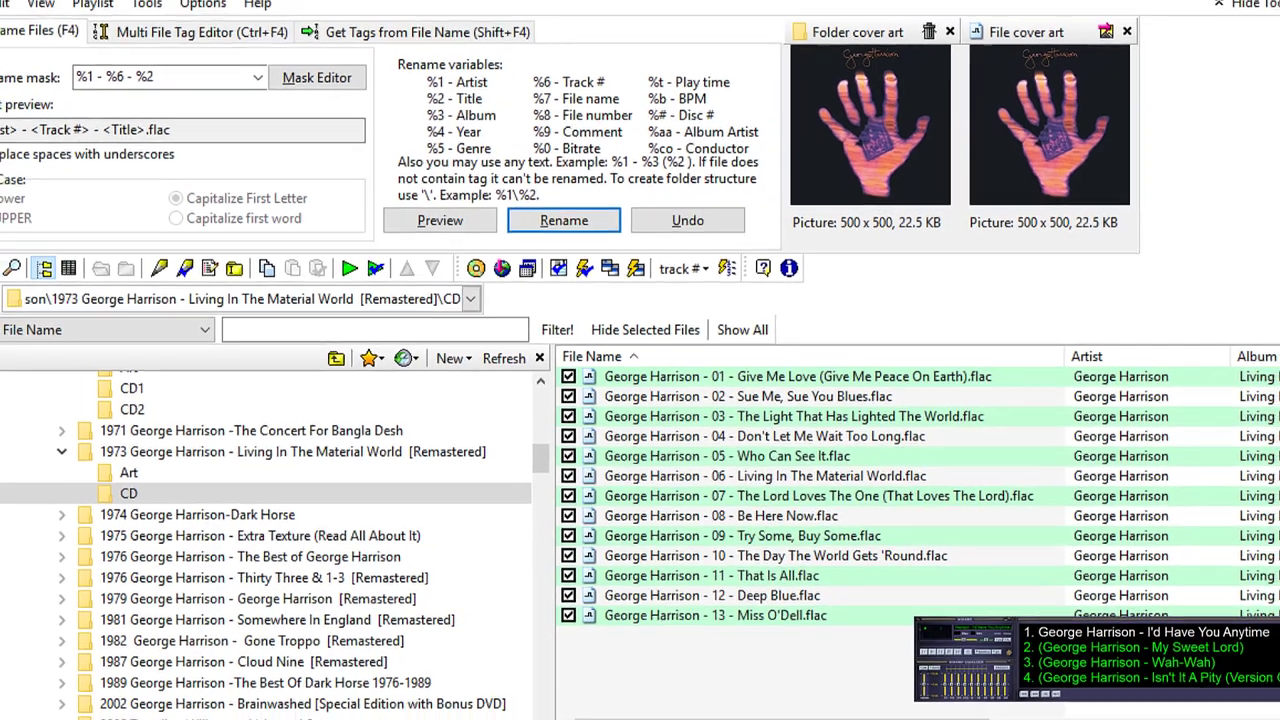
Step: Rename the CD folder with the mask %4 - %3, giving 2014 - Living In The Material World
click(0, 0)
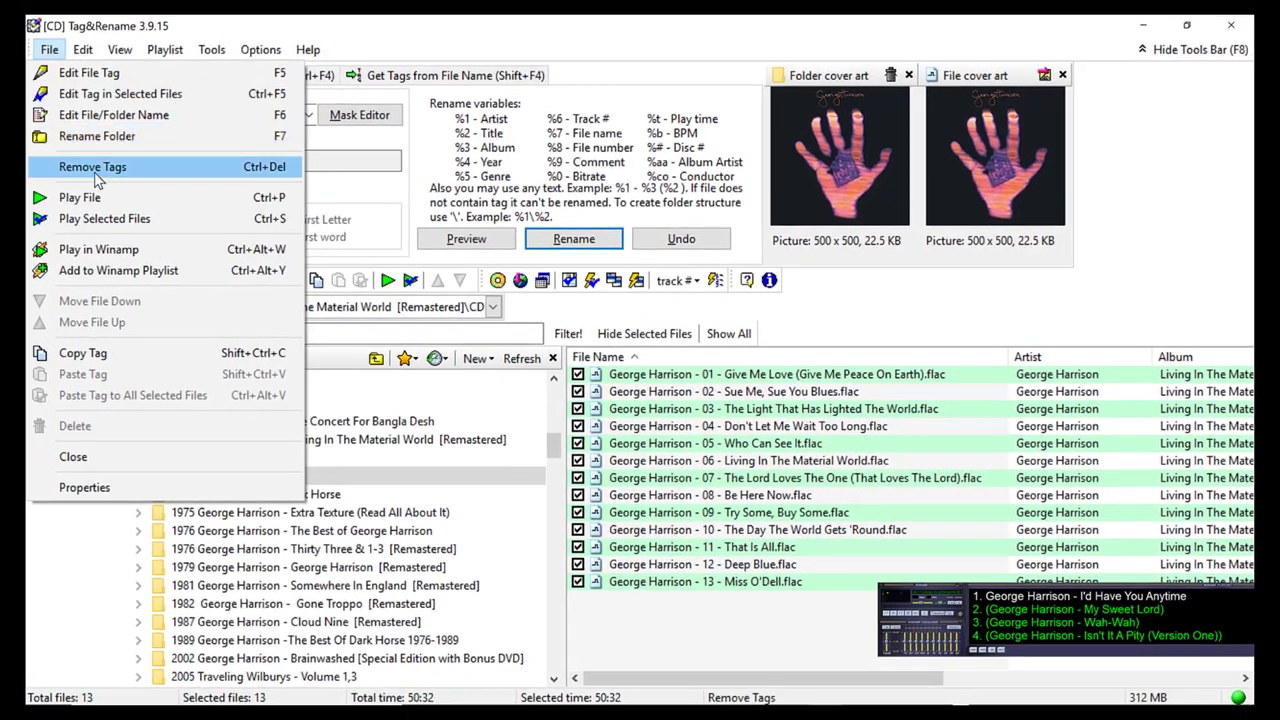
click(93, 134)
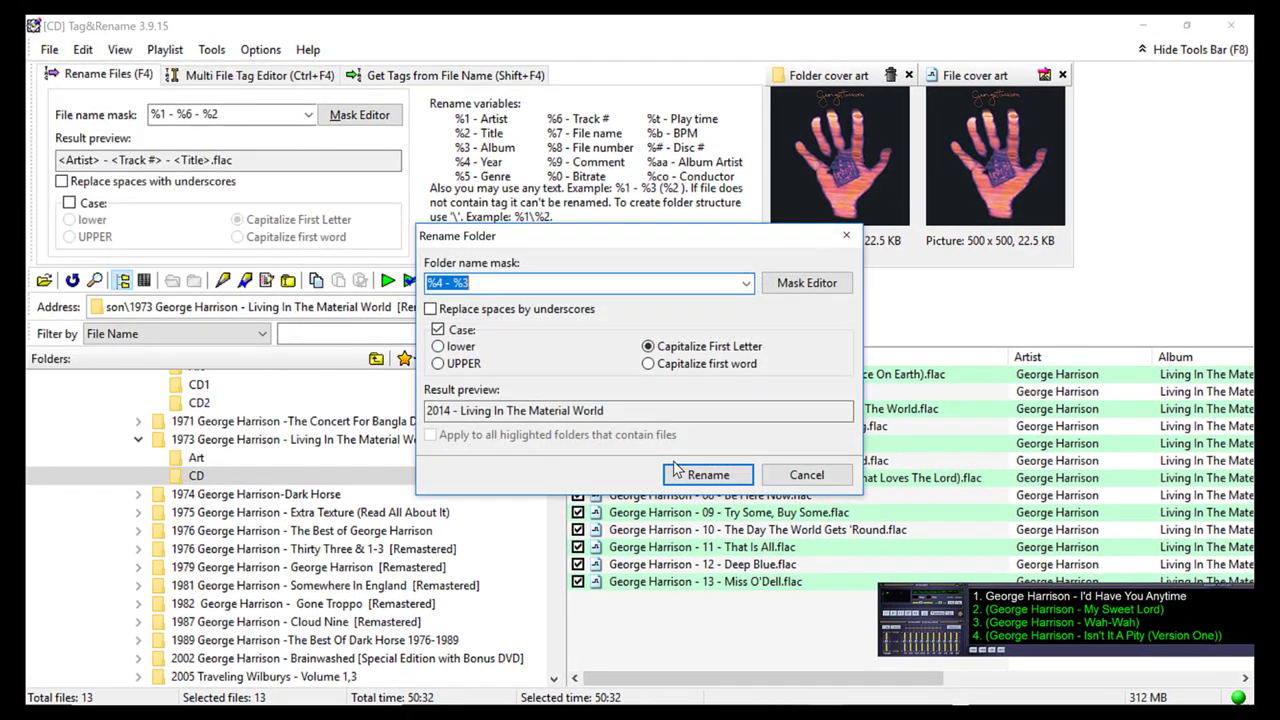
click(690, 472)
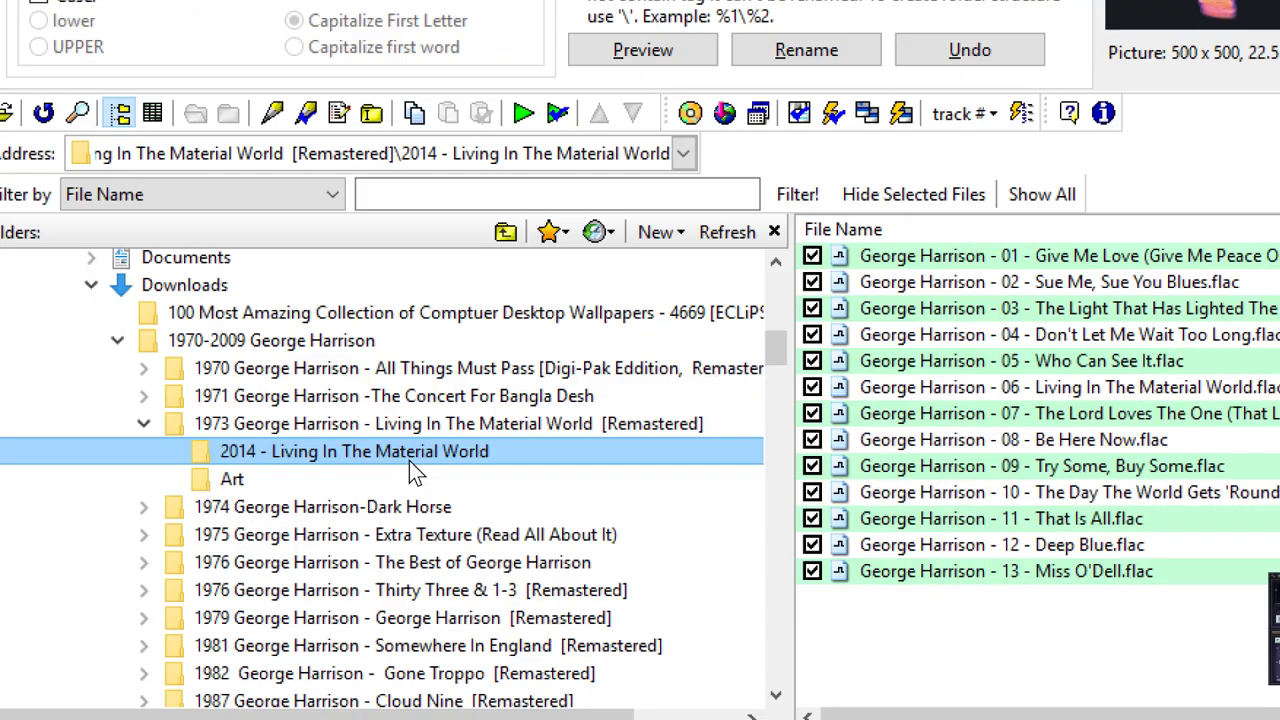
Step: Open the renamed 2014 - Living In The Material World folder in File Explorer
key(ctrl+l)
click(1100, 259)
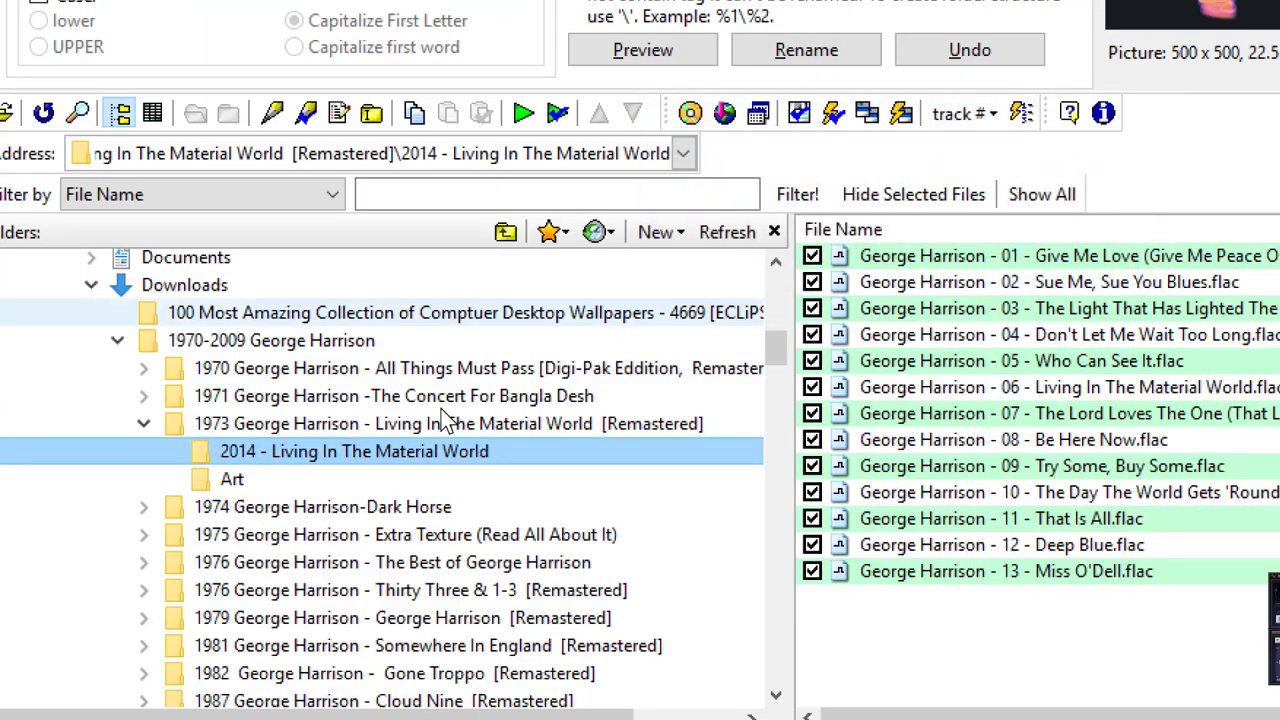
right_click(390, 454)
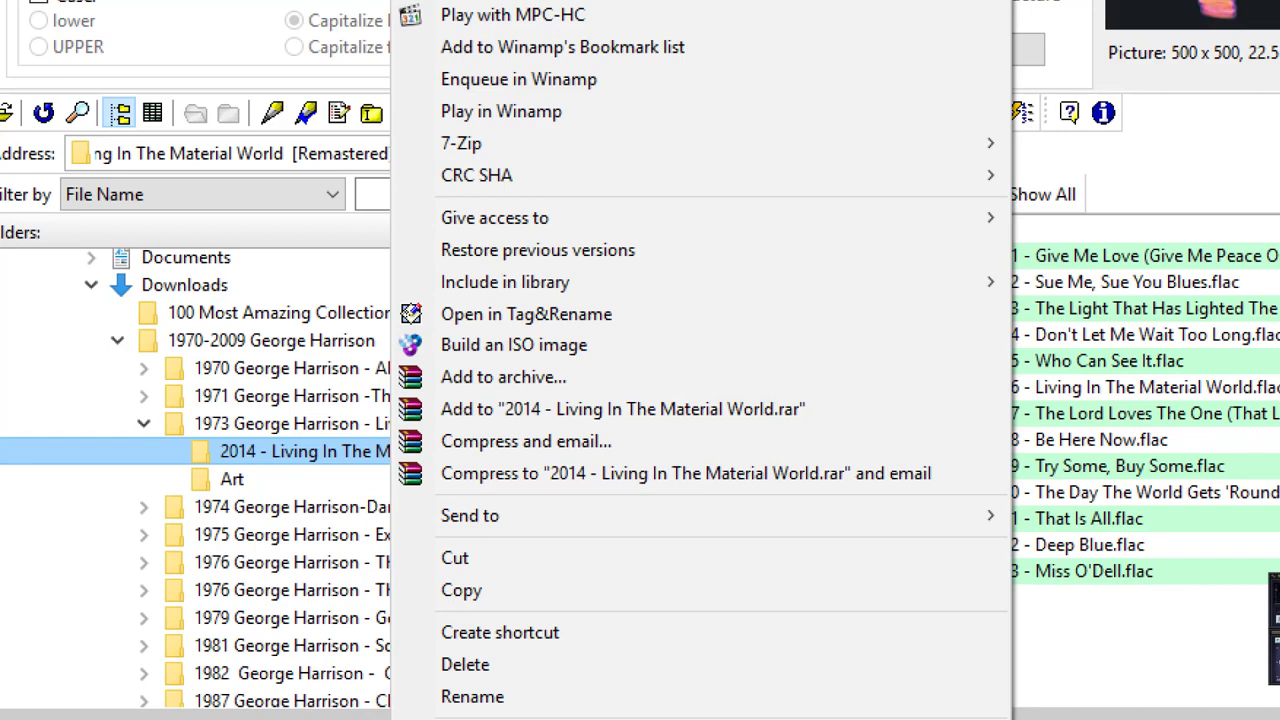
key(Escape)
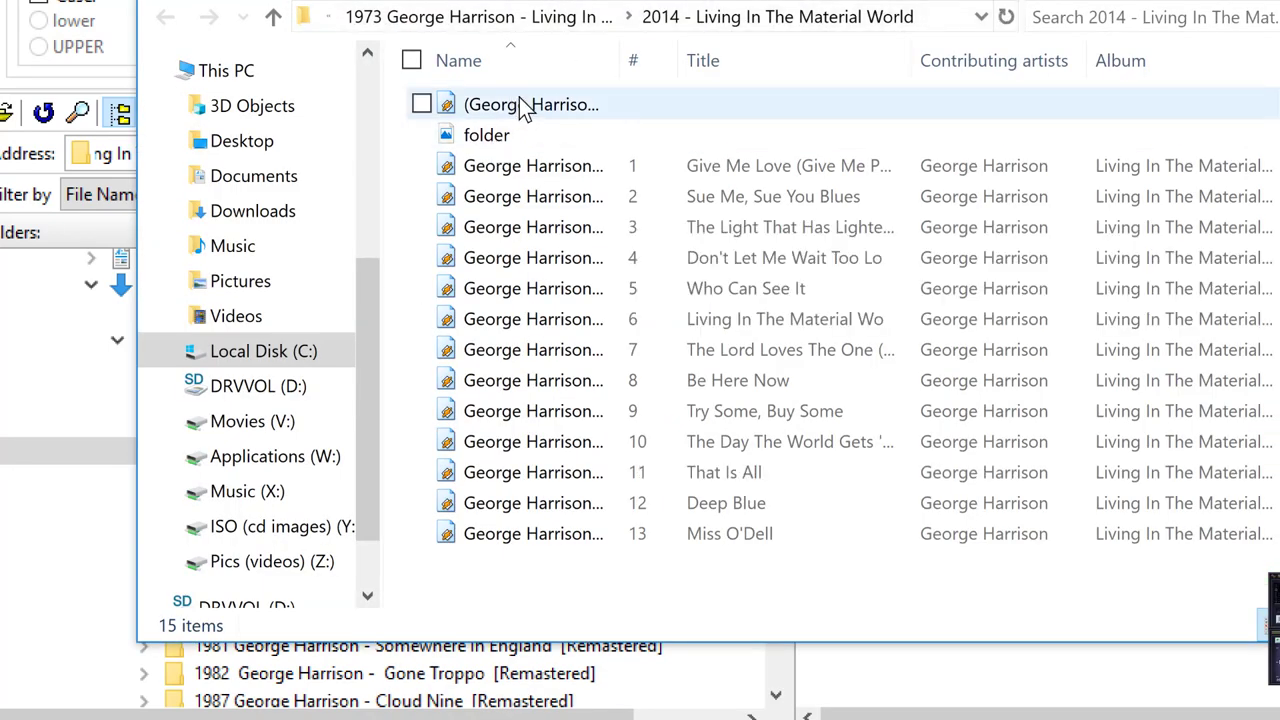
Step: Select the album's playlist file and widen the Name column to check the full names of the playlist and renamed tracks
click(519, 97)
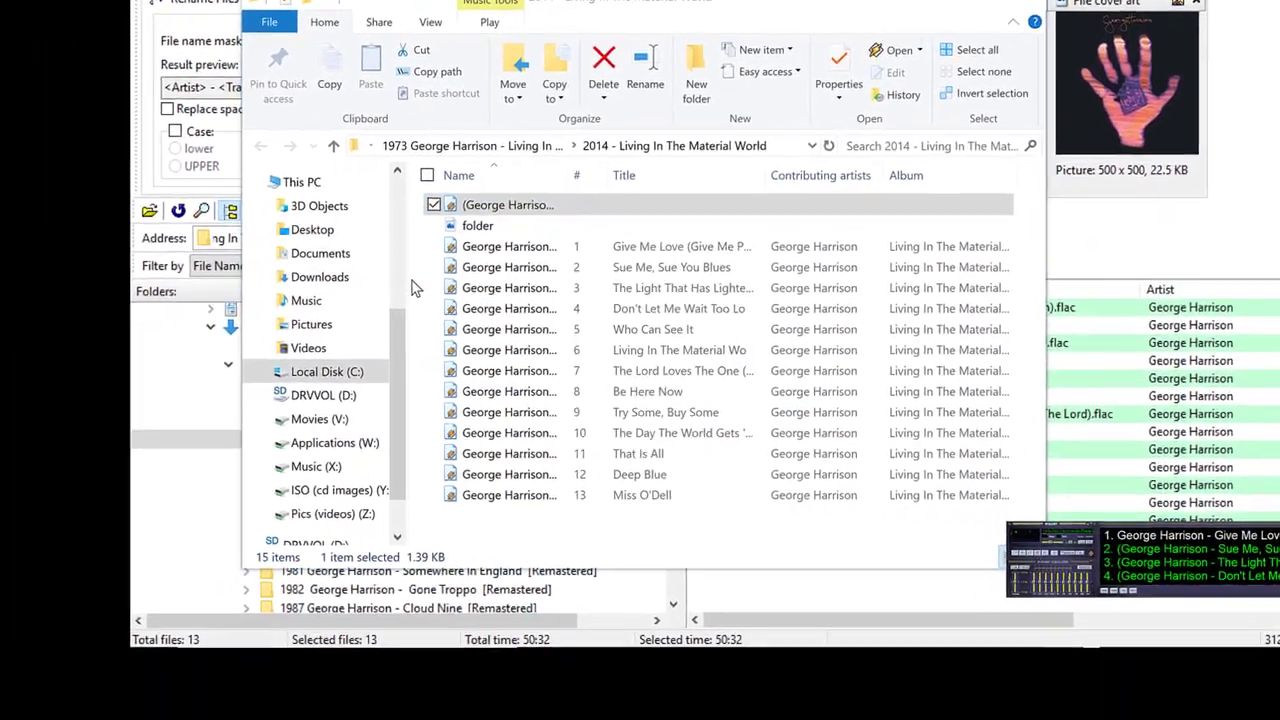
drag(567, 174, 647, 175)
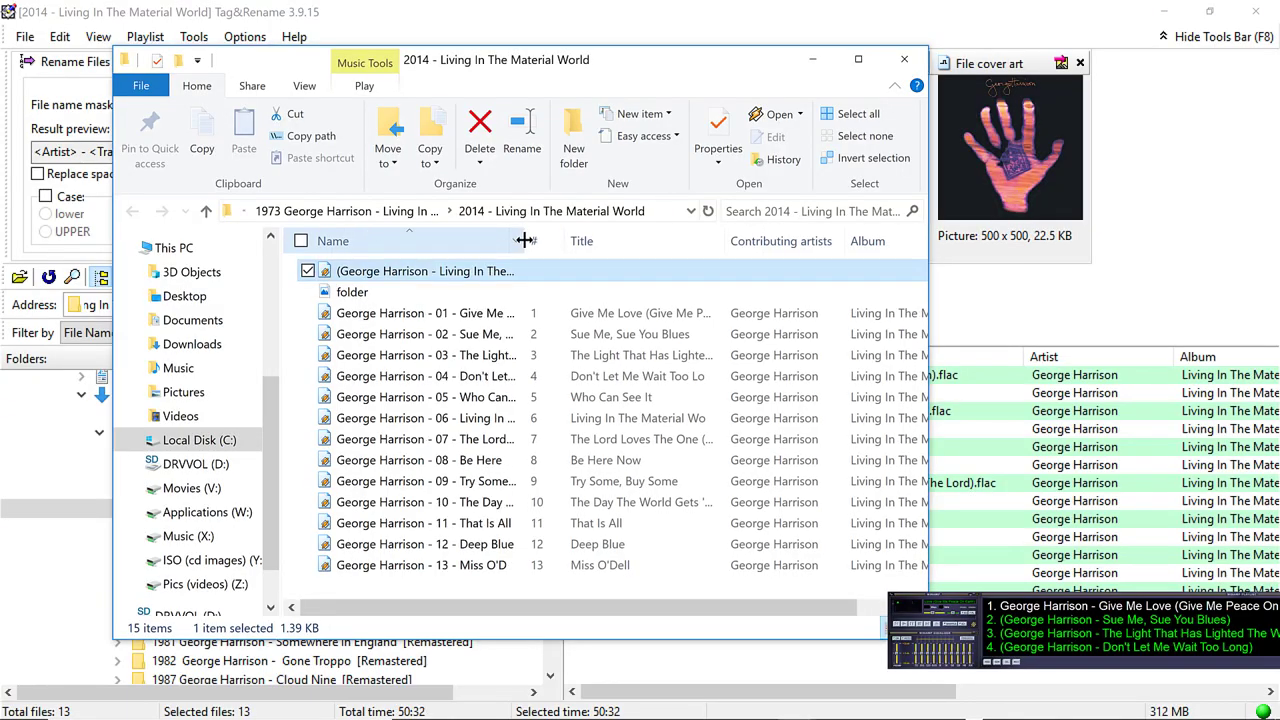
drag(524, 240, 638, 241)
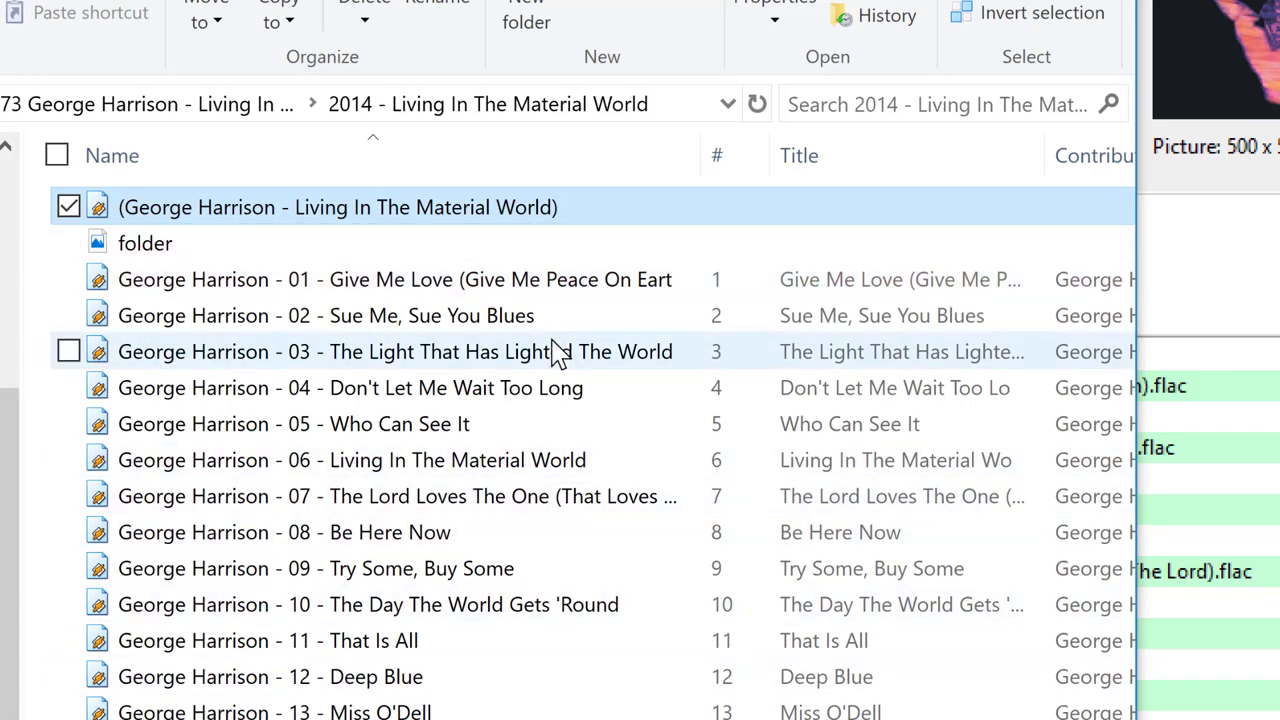
mouse_move(557, 356)
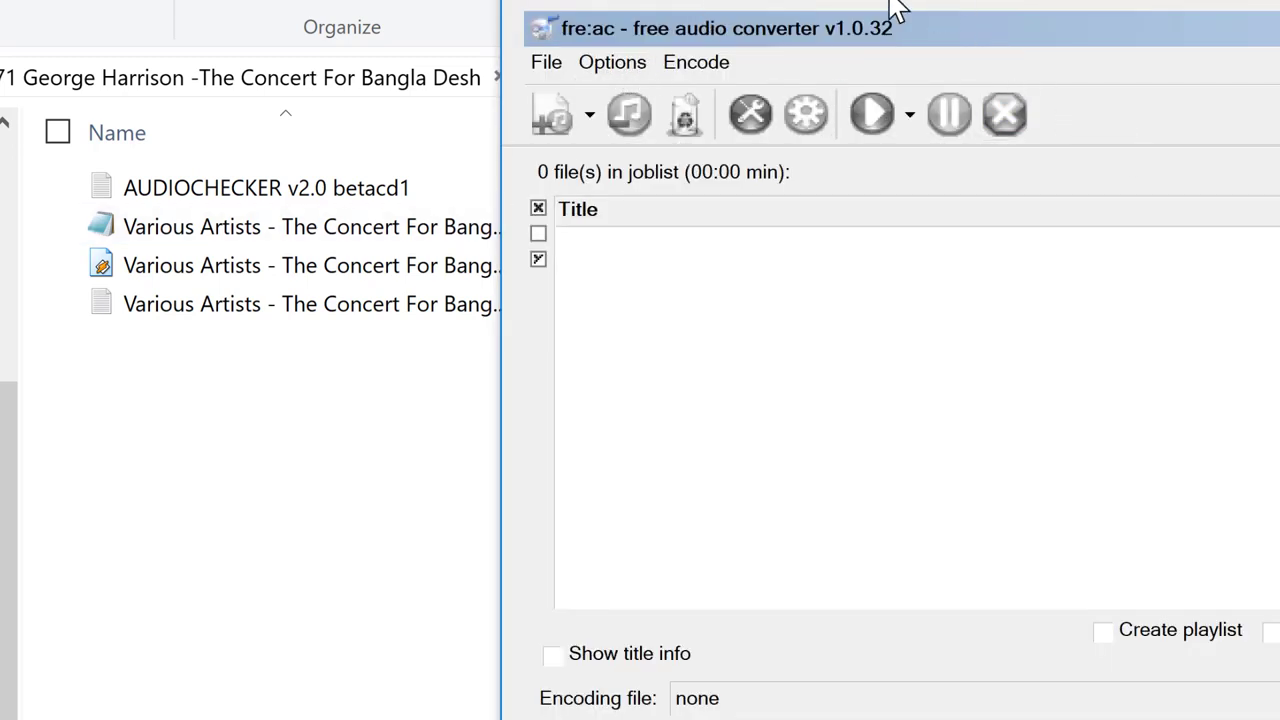
Step: Select the FLAC image of The Concert For Bangla Desh in its CD1 folder
click(192, 268)
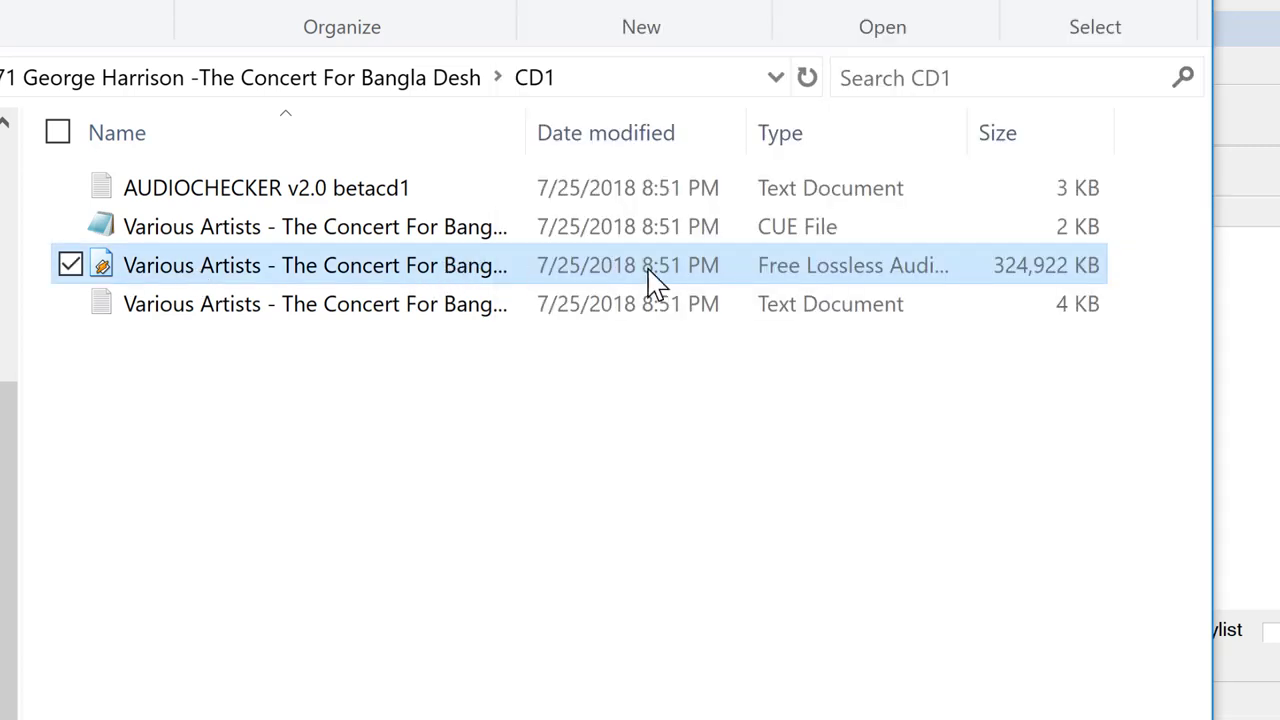